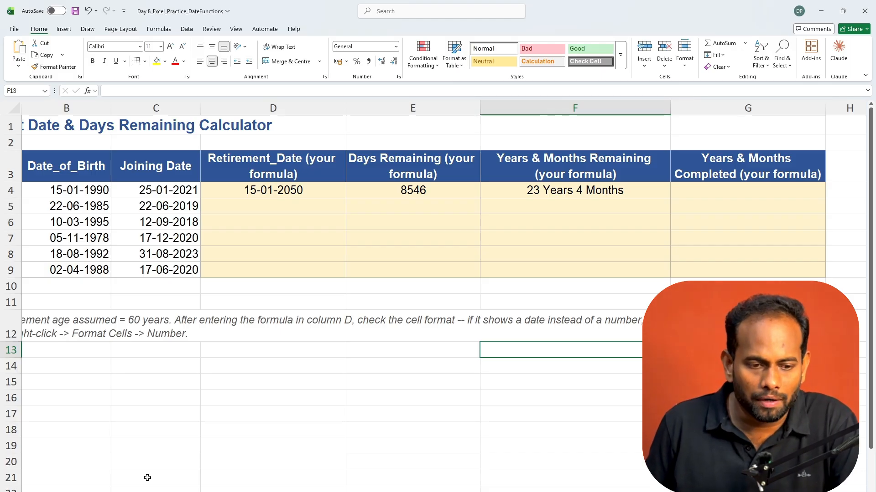
# Check the EDATE formula in D4 and format the cell as Number with 2 decimal places.
pyautogui.doubleClick(240, 194)
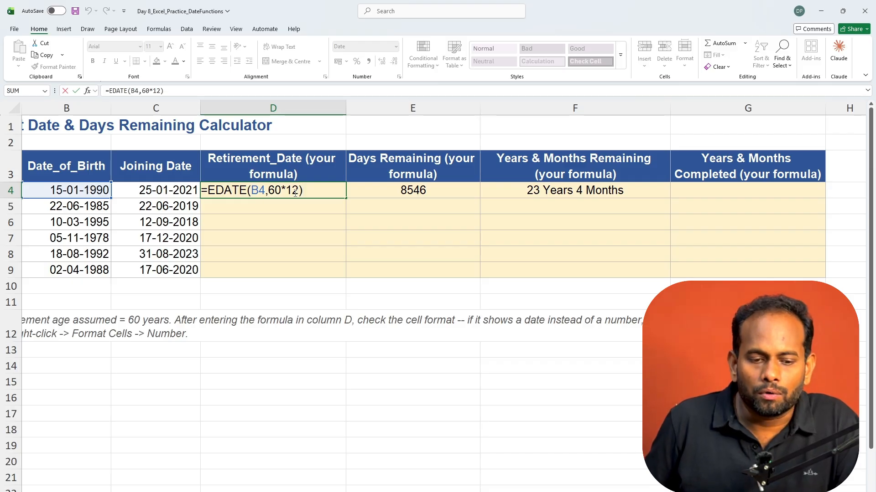
pyautogui.press('Return')
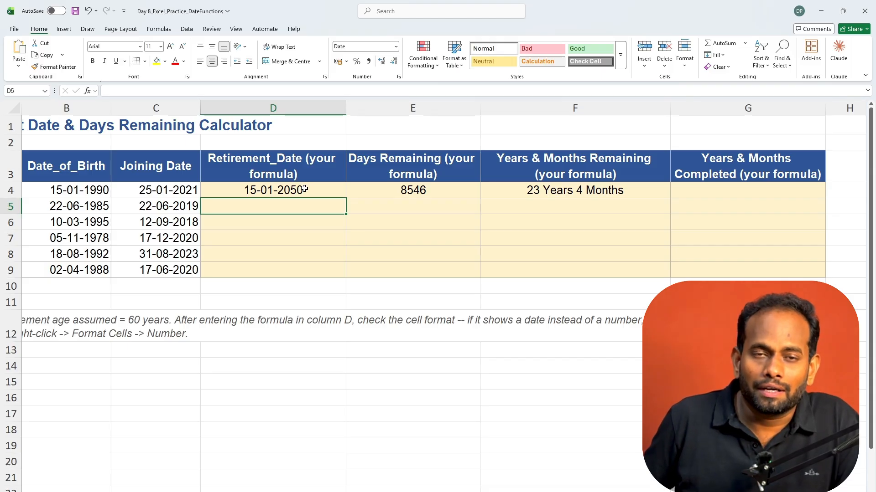
pyautogui.click(304, 190)
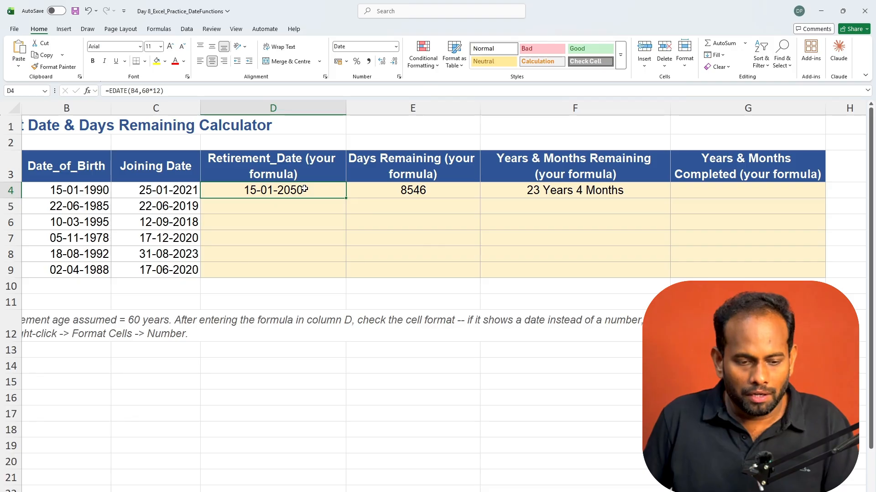
pyautogui.hotkey('ctrl', '1')
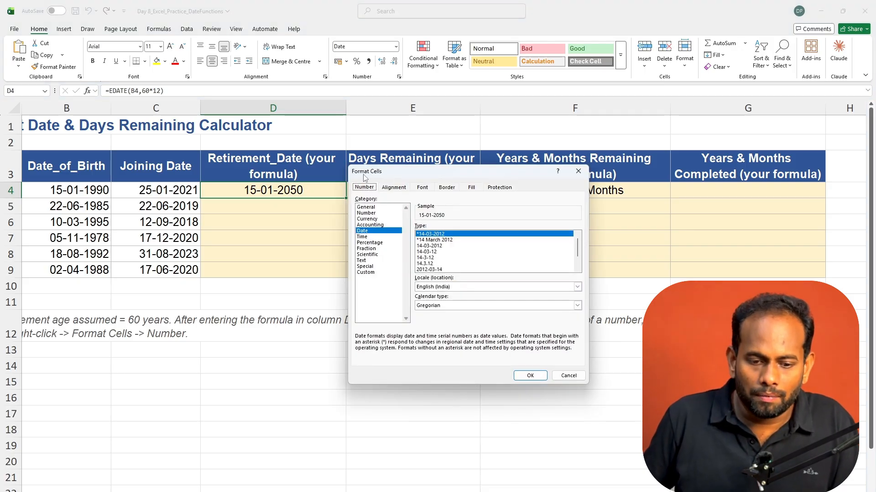
pyautogui.click(366, 213)
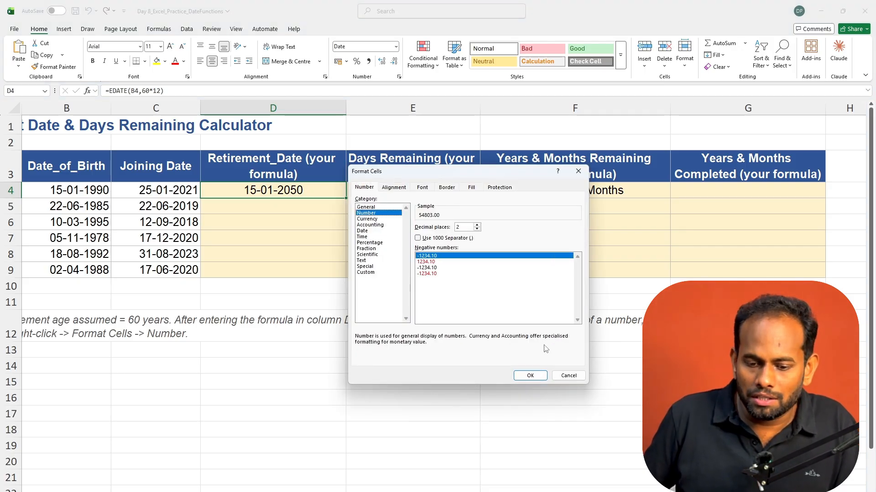
pyautogui.click(530, 375)
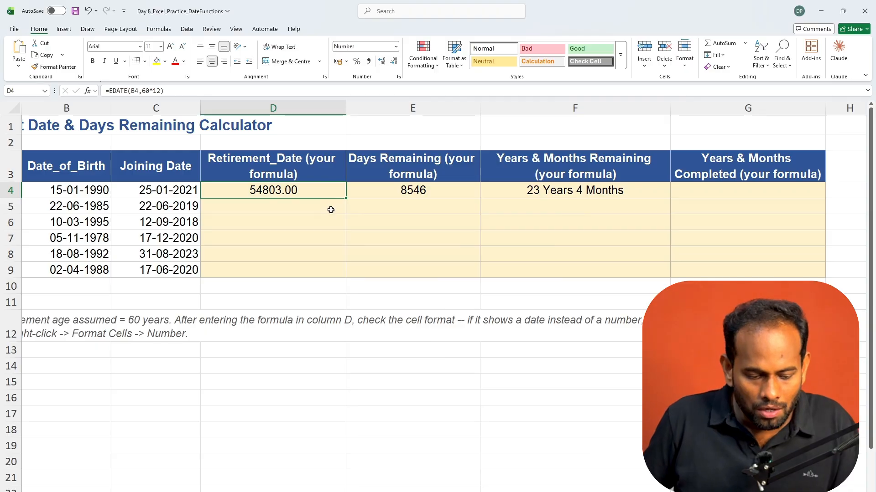
# Return the retirement date cell D4 to the Date format.
pyautogui.hotkey('ctrl', '1')
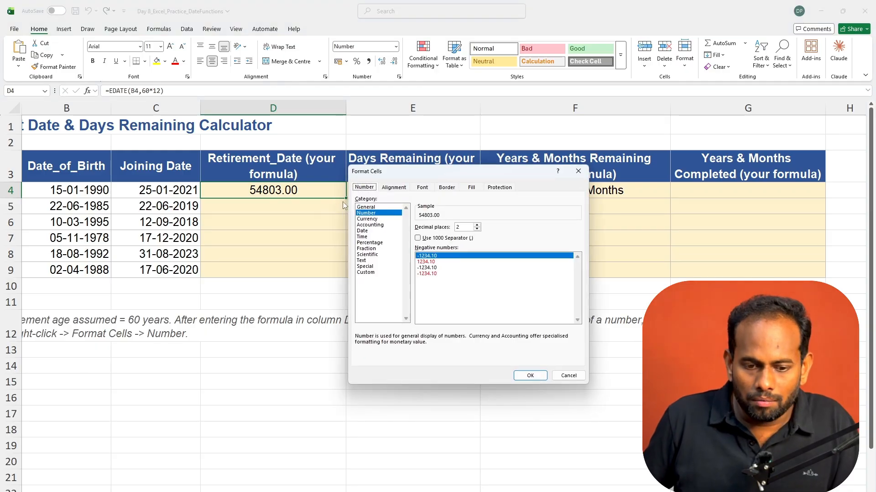
pyautogui.click(367, 231)
pyautogui.click(538, 379)
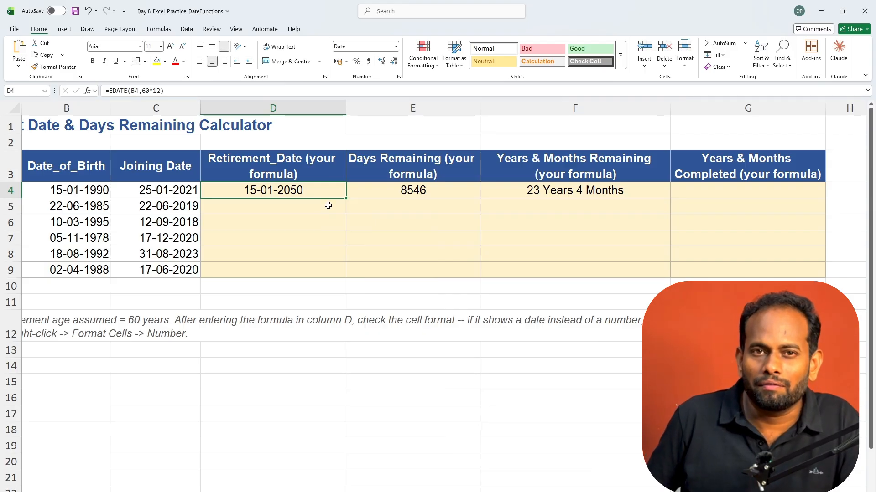
# Inspect the retirement date formula in D4 and the days remaining formula in E4.
pyautogui.doubleClick(306, 189)
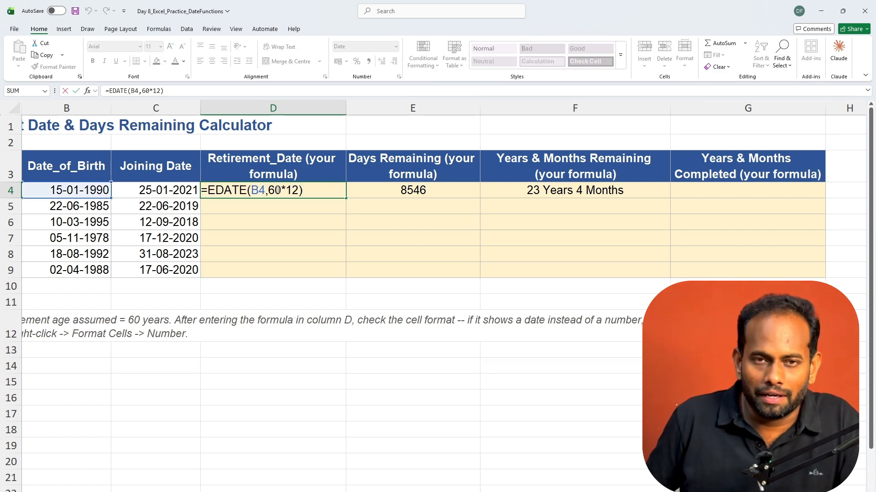
pyautogui.press('Escape')
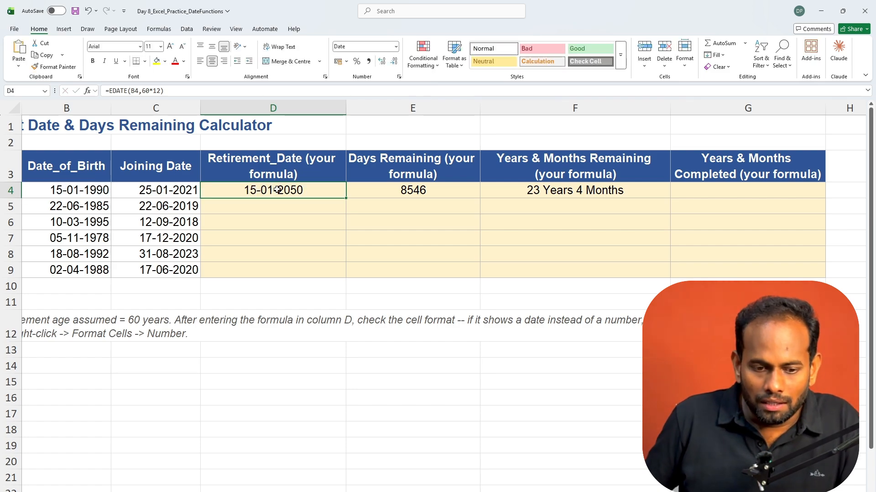
pyautogui.click(423, 192)
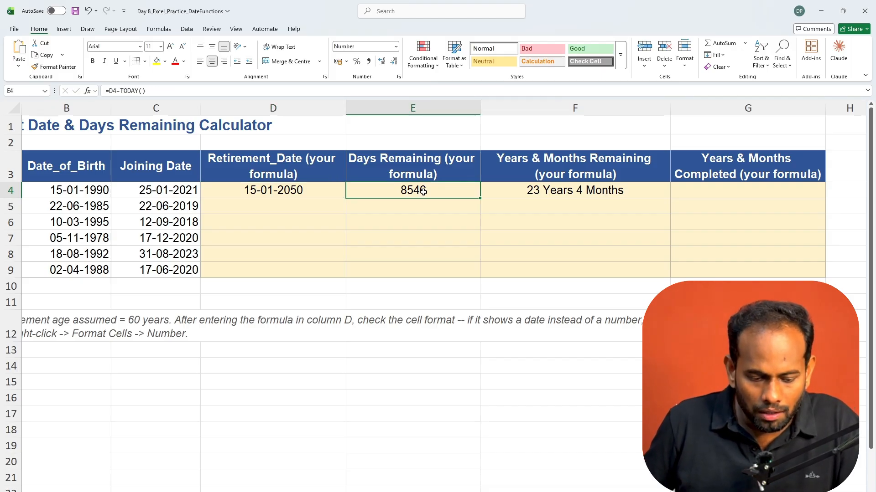
pyautogui.doubleClick(423, 192)
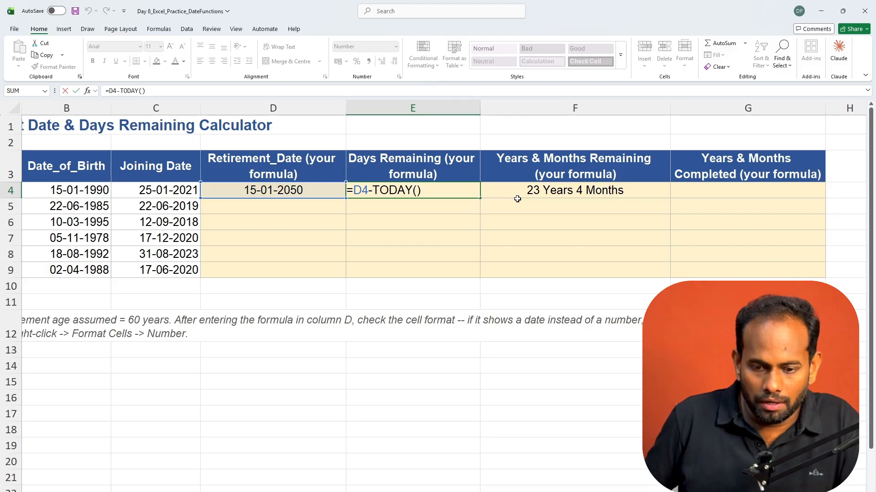
# Examine the DATEDIF formula in F4, including its "Y" and "YM" units and the & joining the text parts.
pyautogui.click(621, 193)
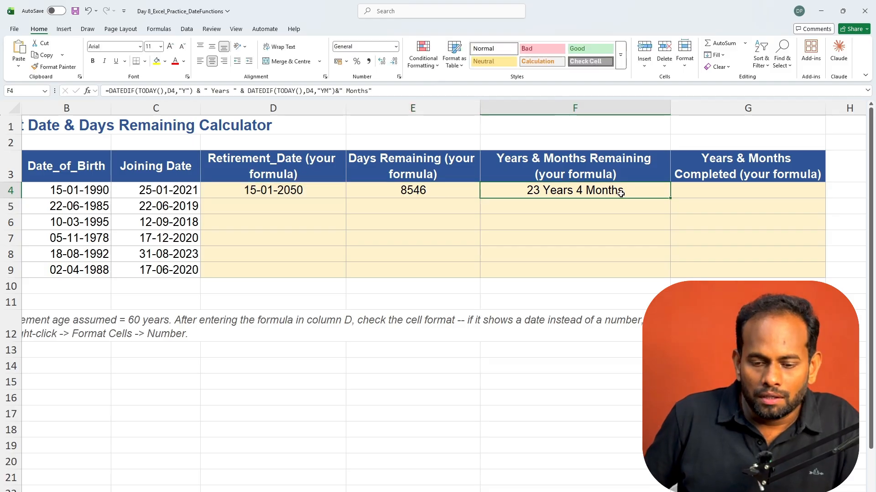
pyautogui.press('F2')
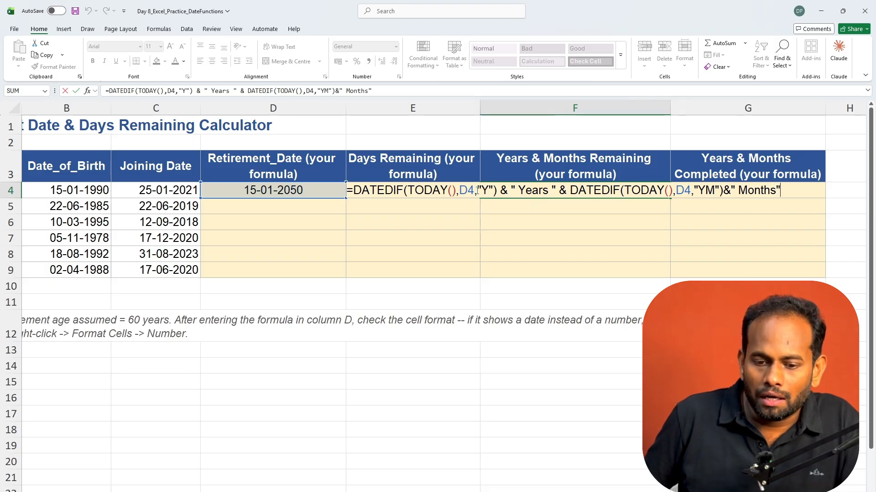
pyautogui.moveTo(477, 190); pyautogui.dragTo(495, 190)
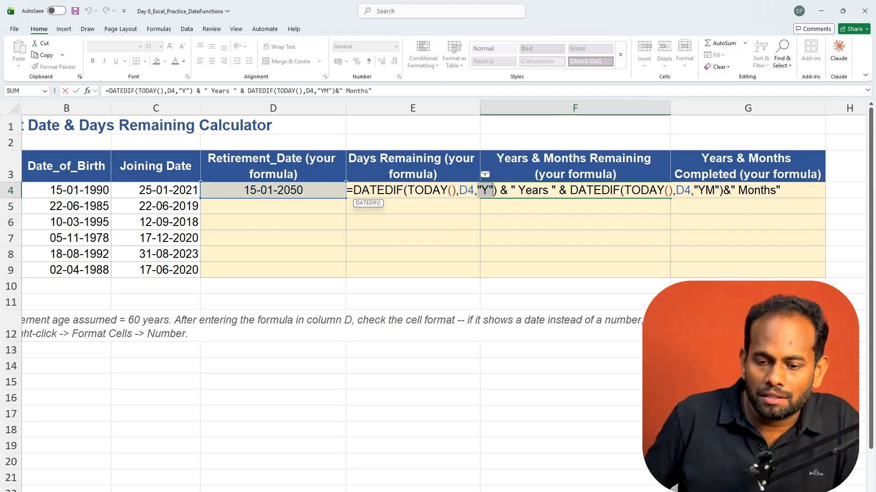
pyautogui.click(700, 191)
pyautogui.moveTo(700, 192); pyautogui.dragTo(714, 192)
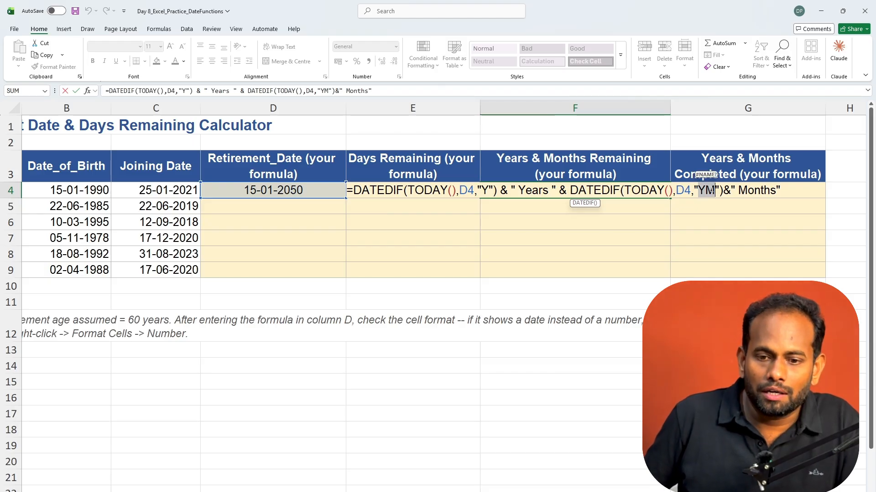
pyautogui.doubleClick(562, 190)
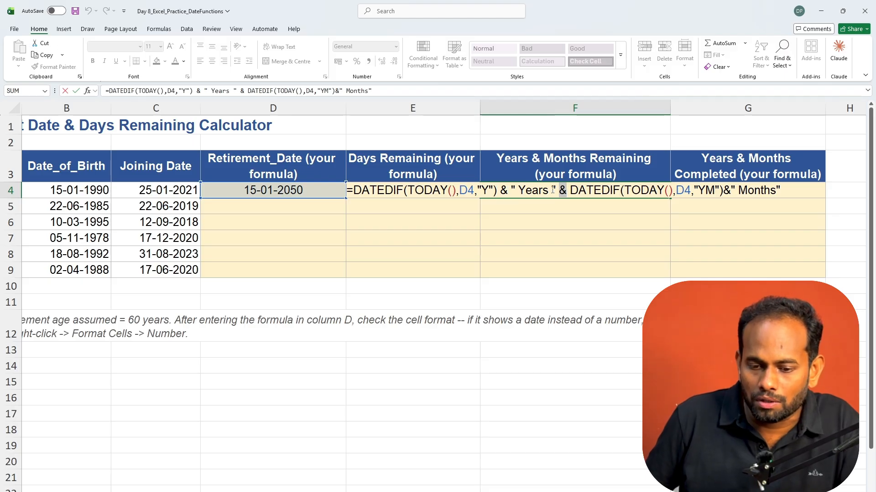
# Remove the spaces before and after the word Years inside the quoted text of the F4 formula.
pyautogui.click(516, 191)
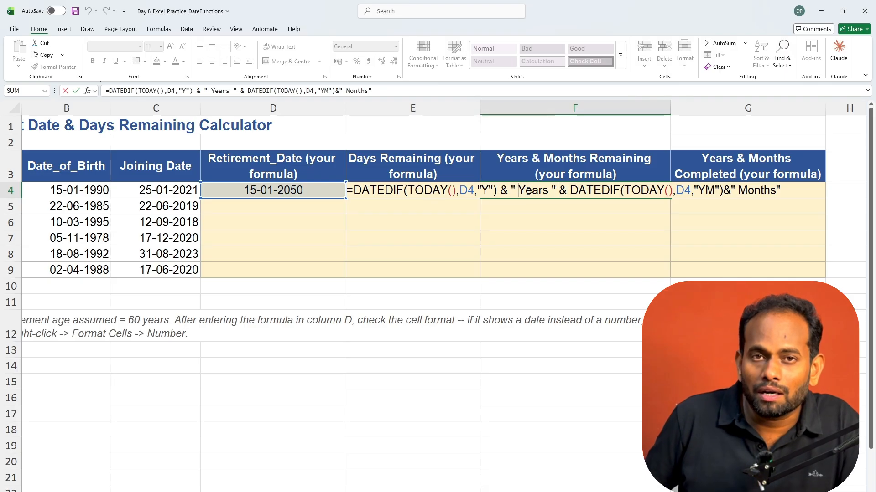
pyautogui.press('BackSpace')
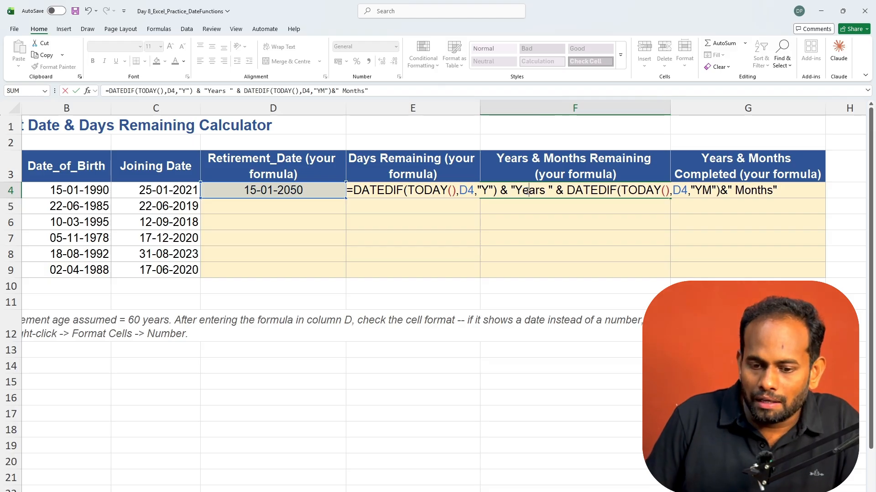
pyautogui.press('BackSpace')
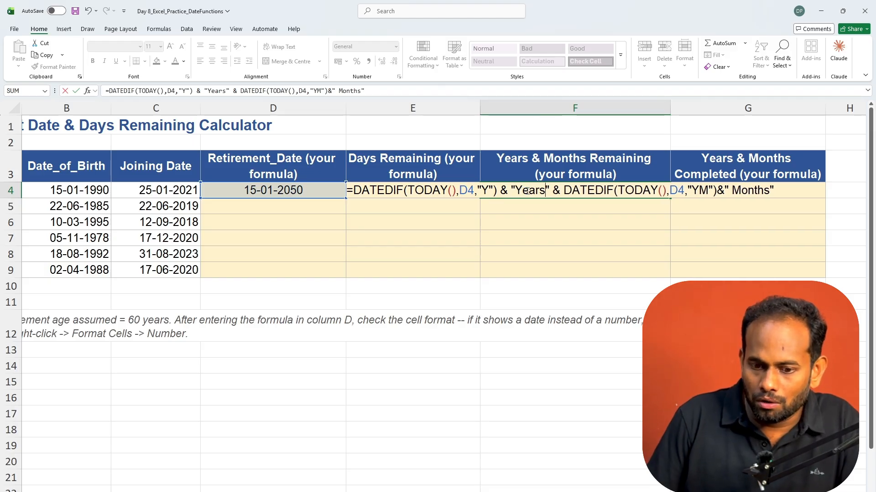
pyautogui.press('Return')
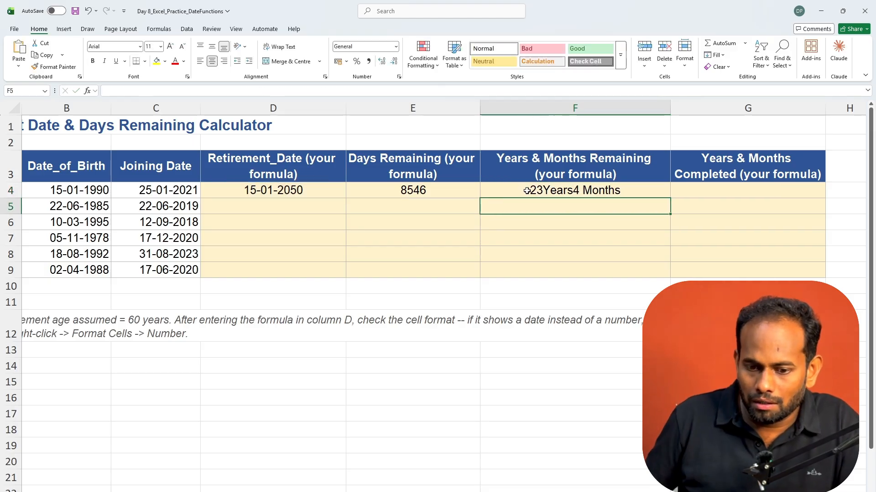
# Put a space on each side of Years in the F4 formula and add a trailing space after Months.
pyautogui.doubleClick(557, 190)
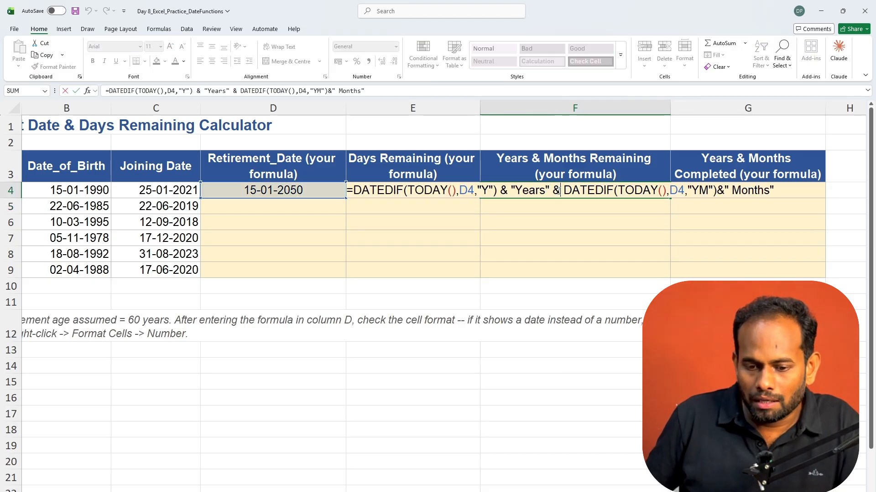
pyautogui.click(519, 190)
pyautogui.click(550, 190)
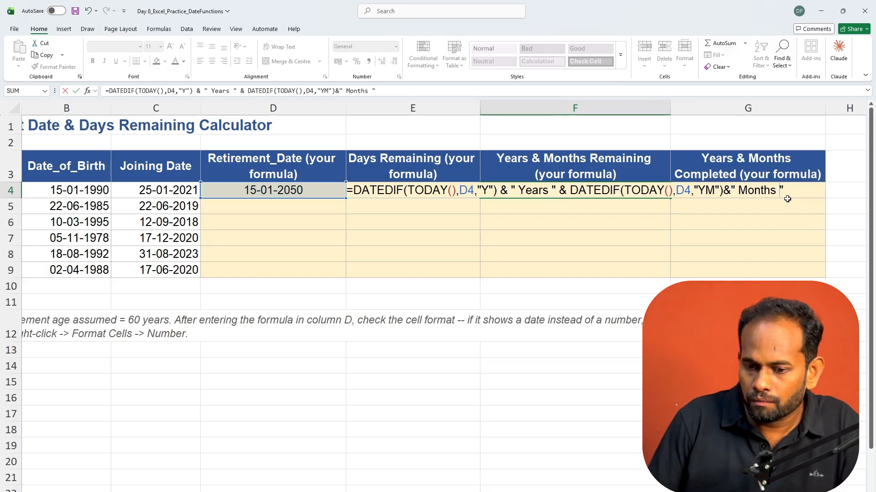
pyautogui.press('Return')
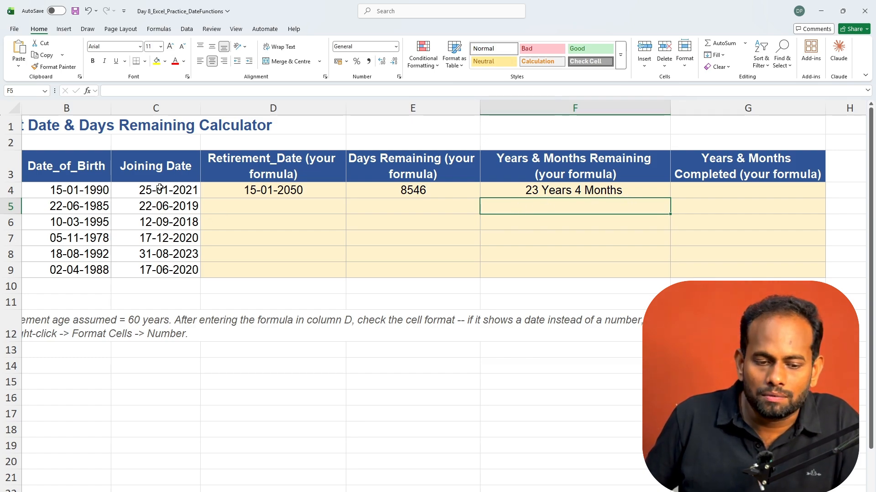
# Review the years and months remaining formula in F4 as the pattern for the completed service column.
pyautogui.press('Up')
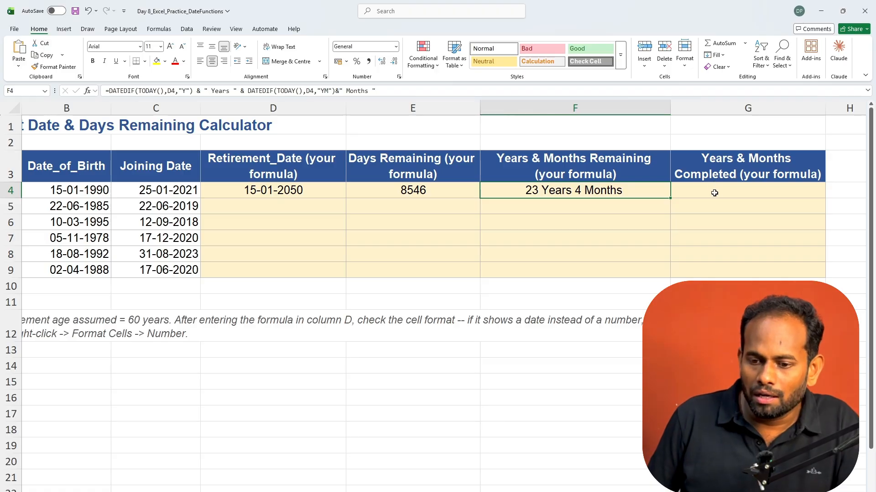
pyautogui.click(714, 193)
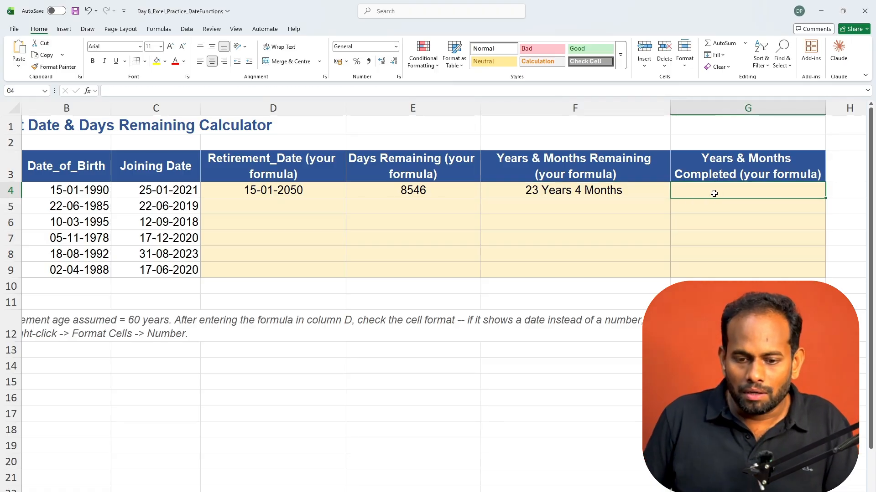
pyautogui.click(597, 187)
pyautogui.press('F2')
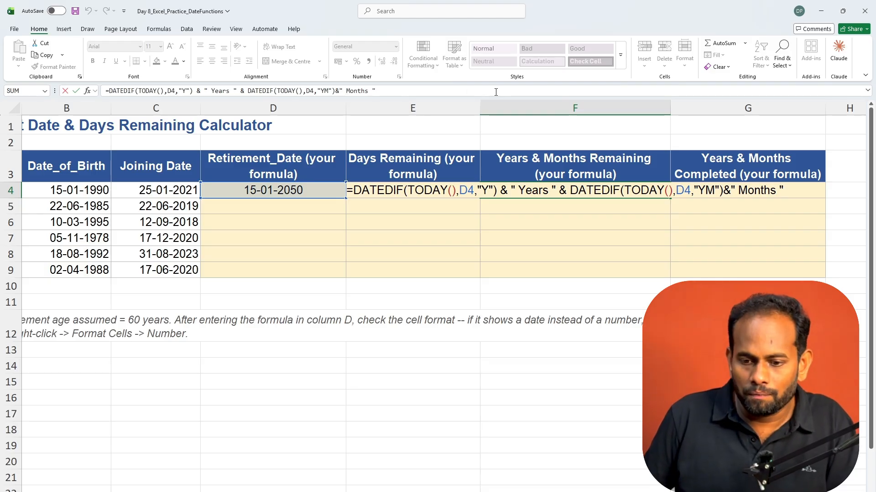
pyautogui.press('Return')
# Start a DATEDIF formula in G4 from the joining date in C4 to TODAY() with the unit "Y".
pyautogui.click(697, 184)
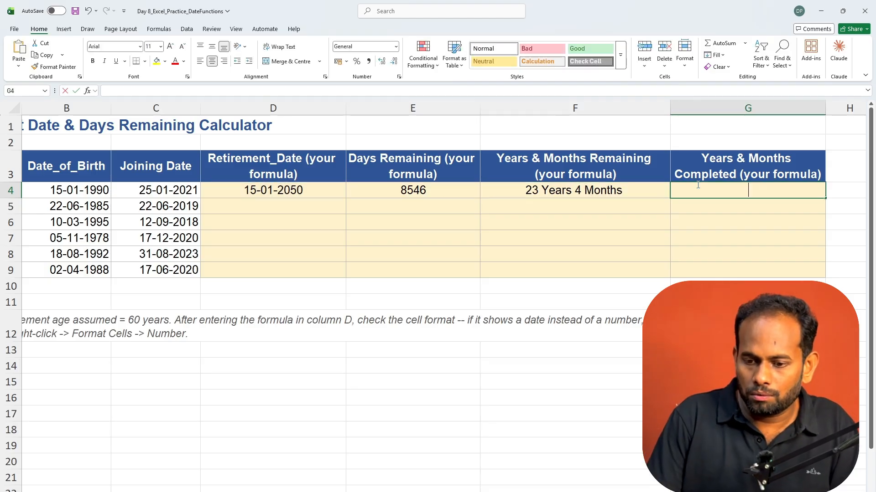
pyautogui.write('=DATEDIF')
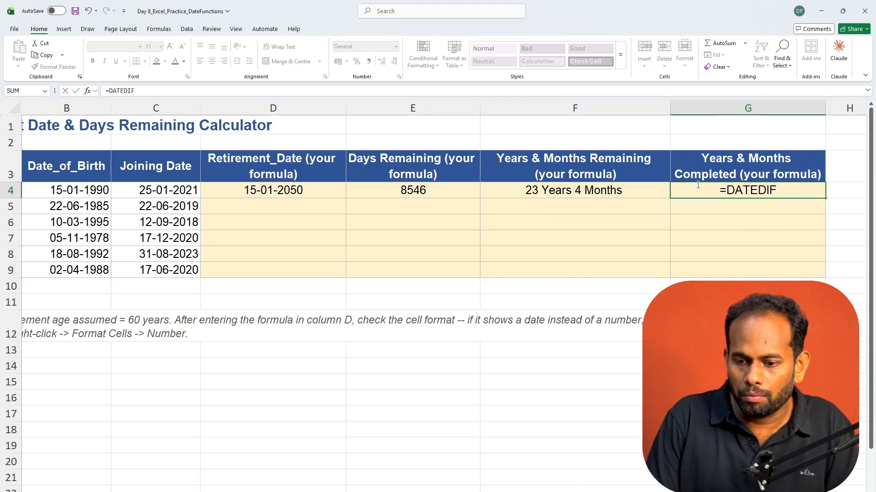
pyautogui.write('(')
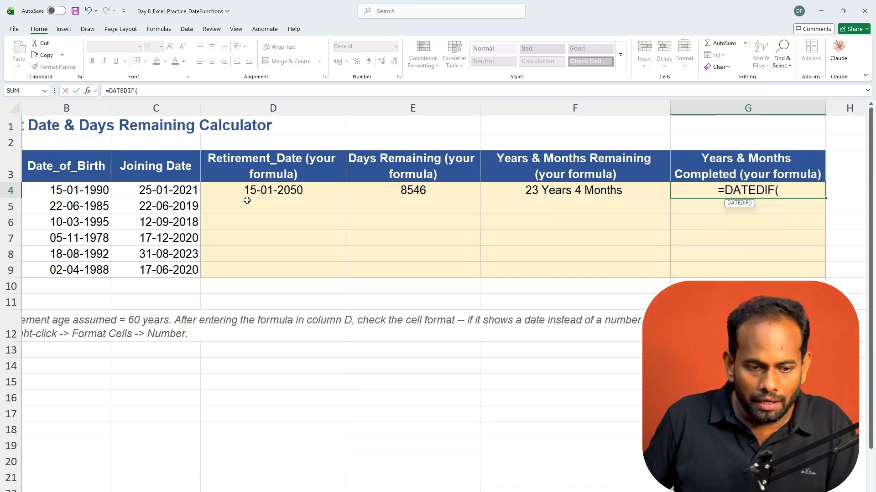
pyautogui.click(172, 191)
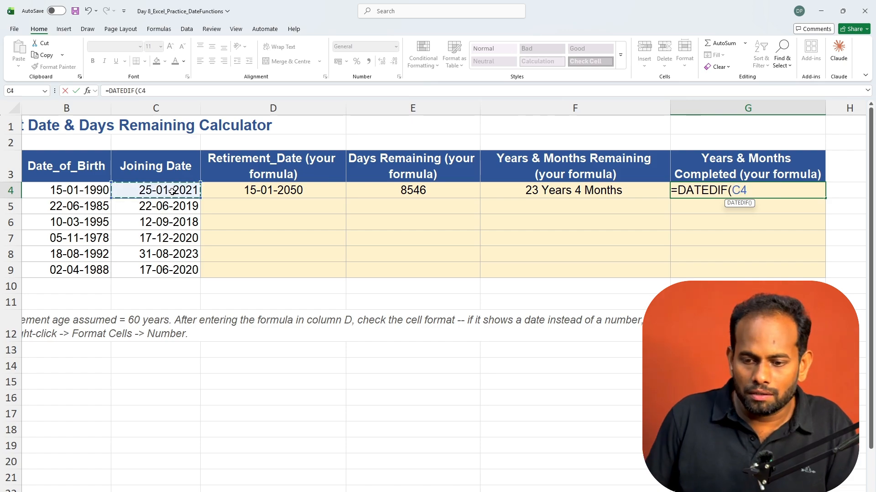
pyautogui.write(',')
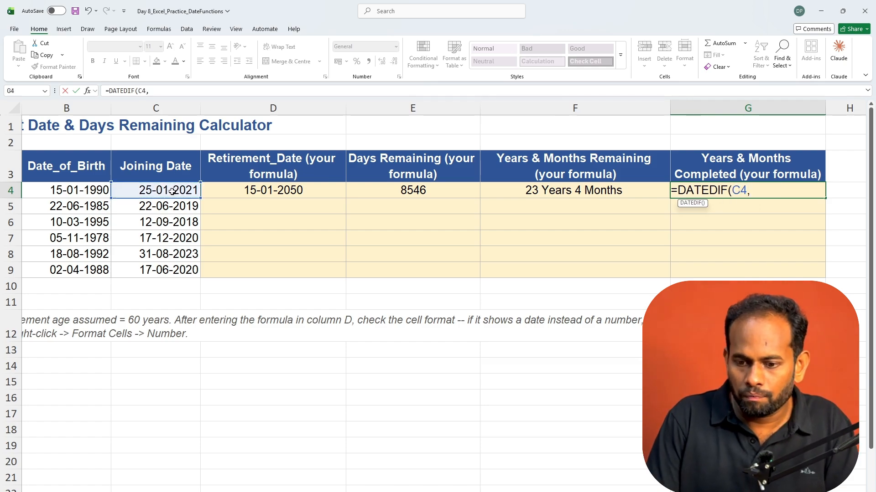
pyautogui.write('TODAY(')
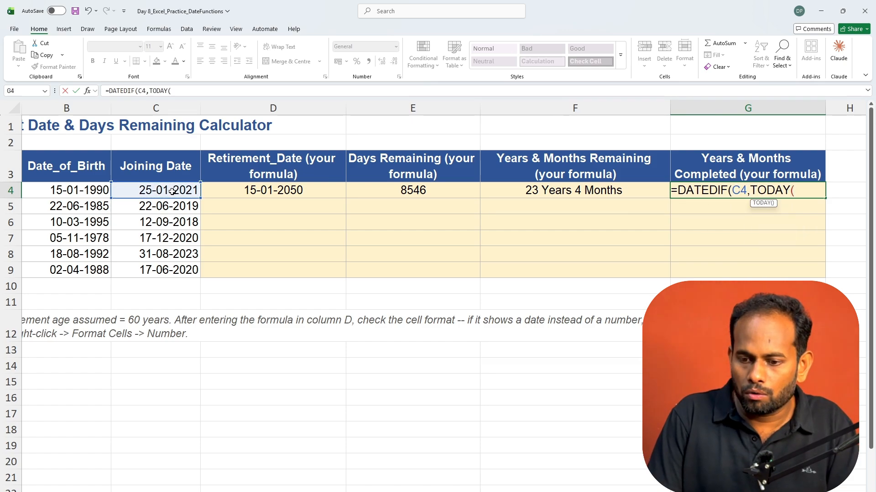
pyautogui.write('),')
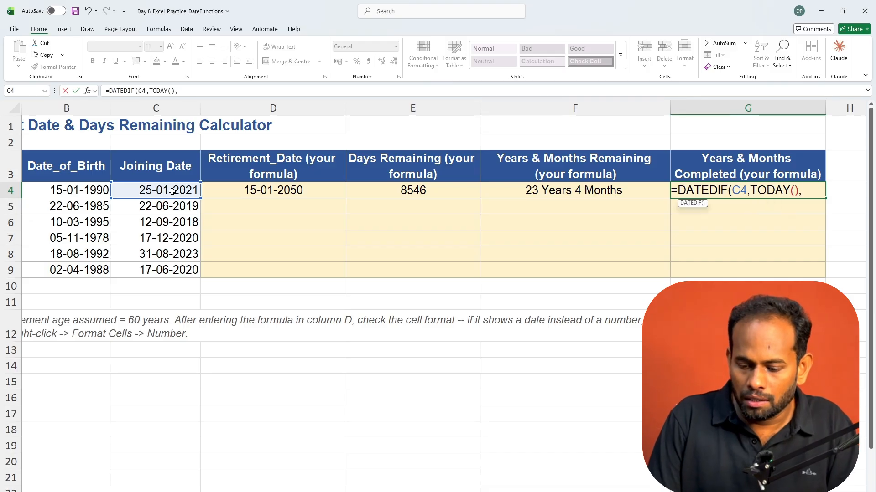
pyautogui.write('"')
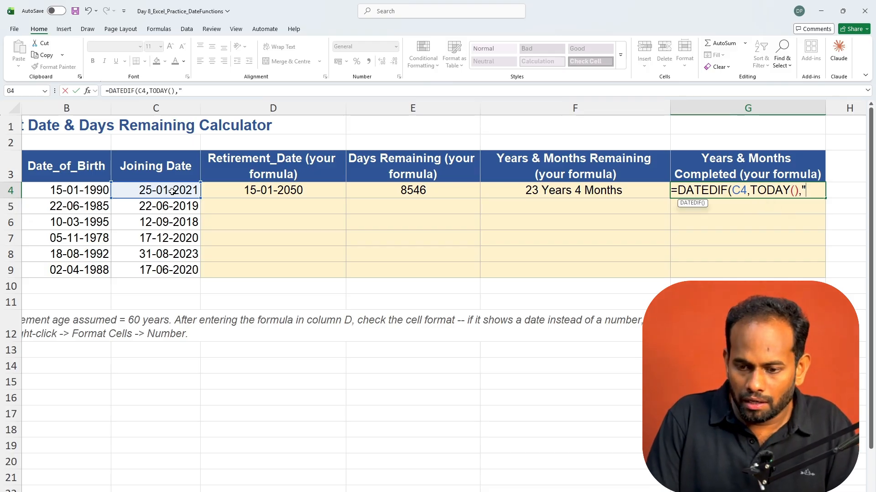
pyautogui.write('Y')
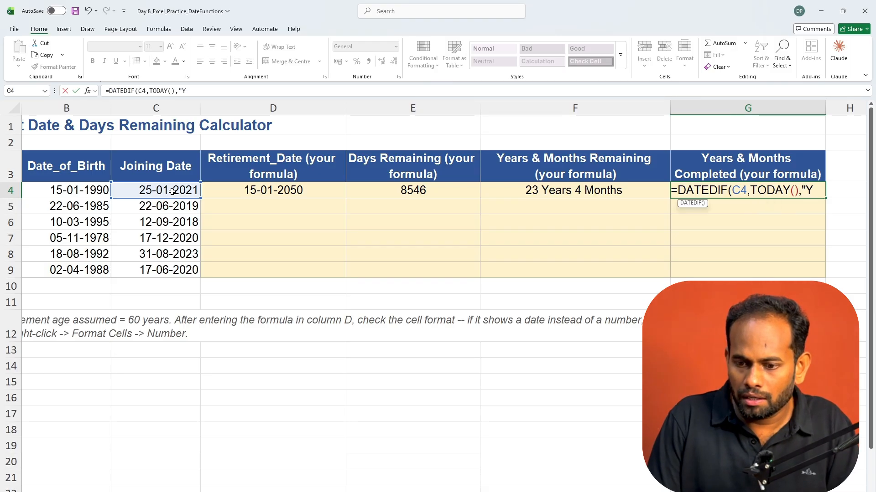
# Append the quoted text " Years " to the G4 formula, with an & before and after it.
pyautogui.write('" &')
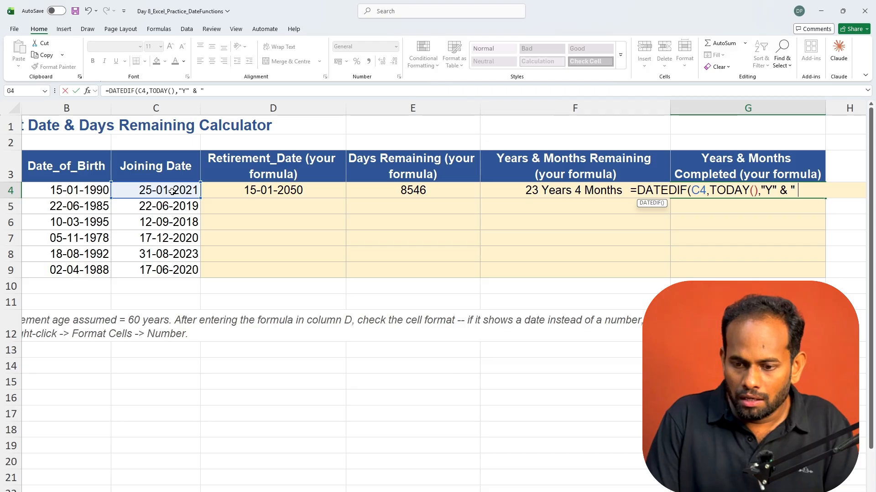
pyautogui.write('Years')
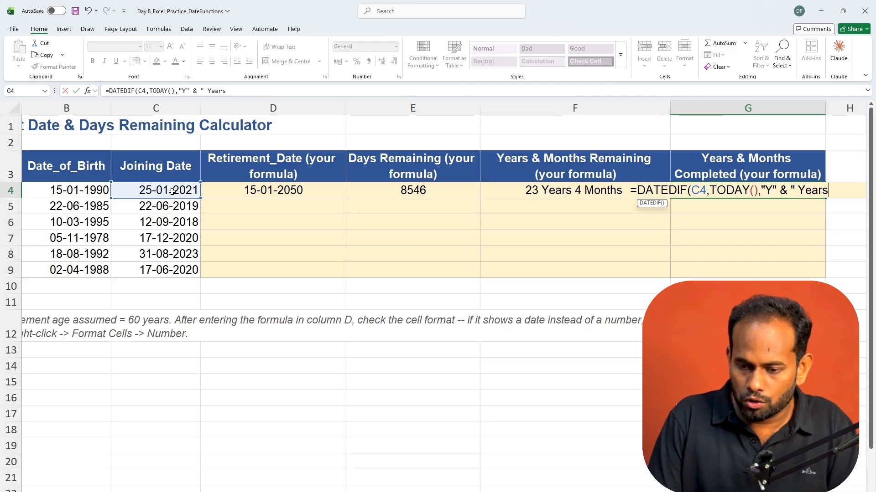
pyautogui.write(' "')
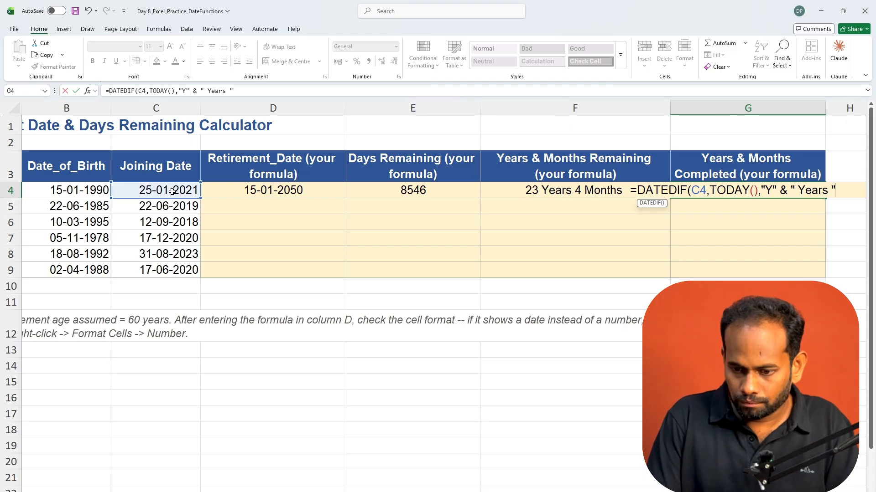
pyautogui.write(' &')
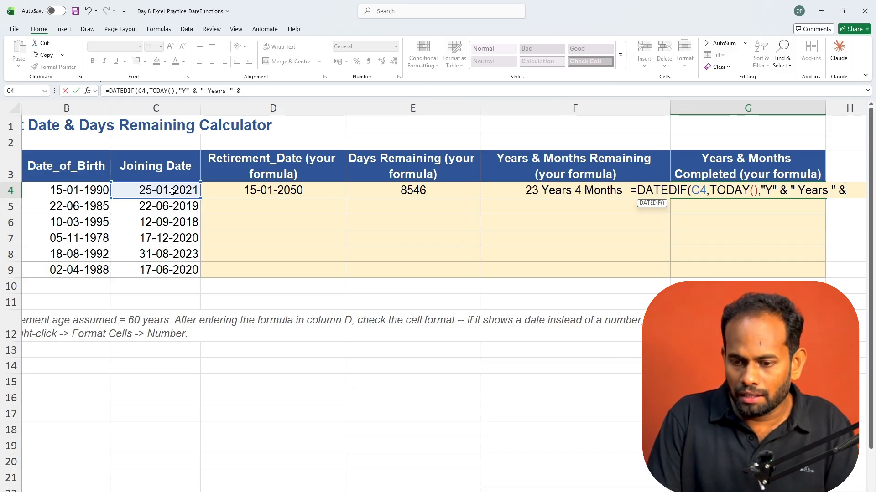
# Add a second DATEDIF to the G4 formula from C4 to TODAY() with the unit "YM", closing its parenthesis before a final &.
pyautogui.write(' DAT')
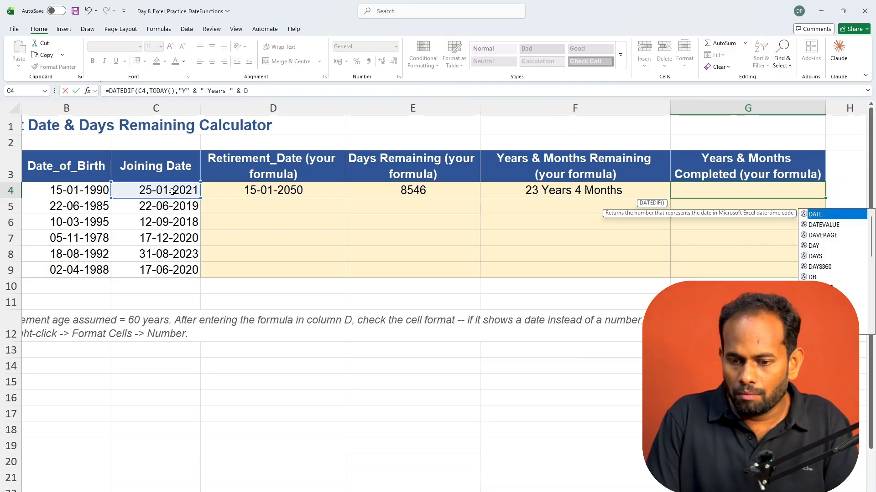
pyautogui.write('EDIF')
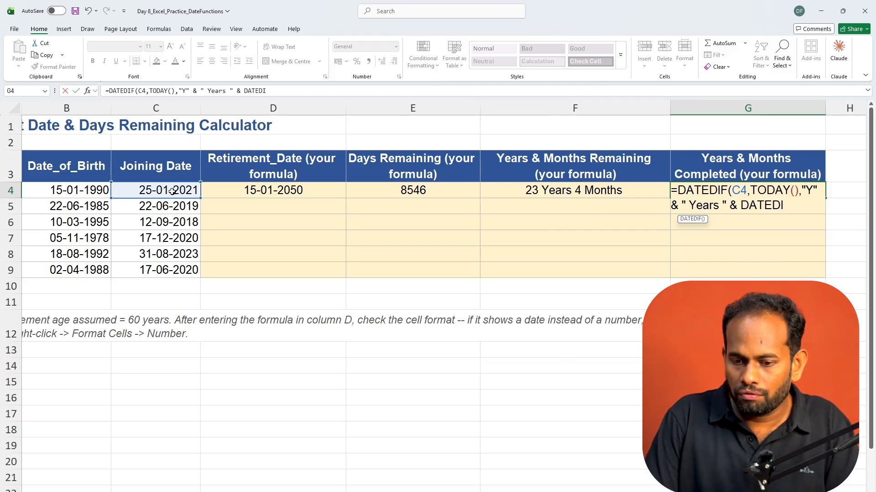
pyautogui.write('(')
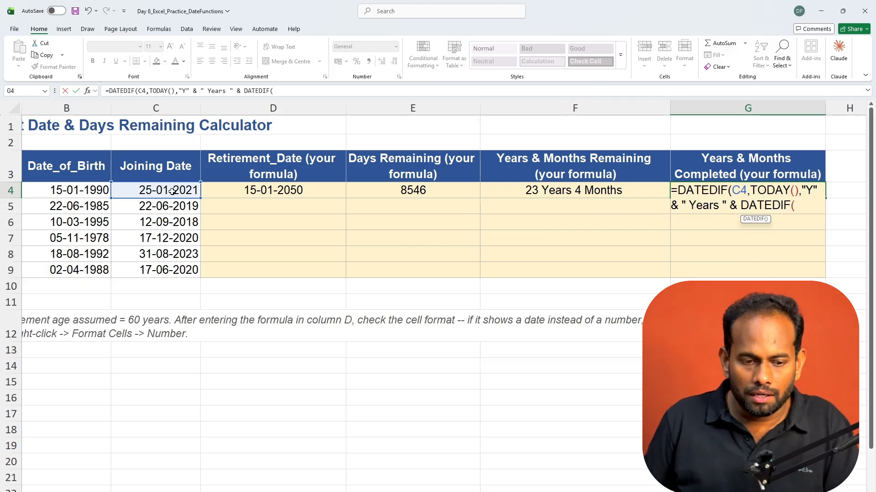
pyautogui.click(173, 191)
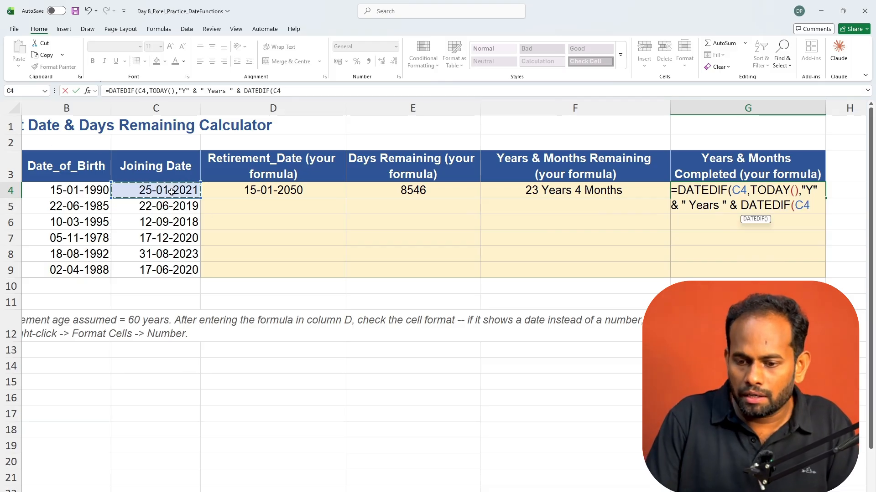
pyautogui.write(', TODA')
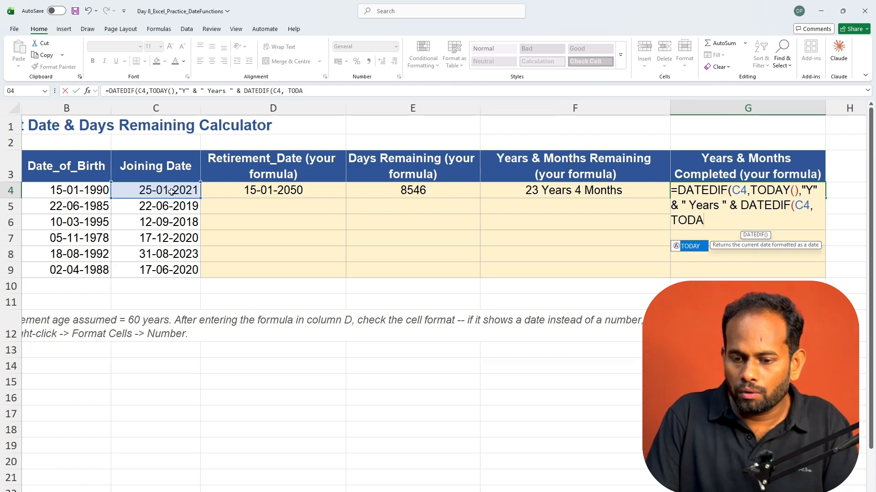
pyautogui.write('Y(')
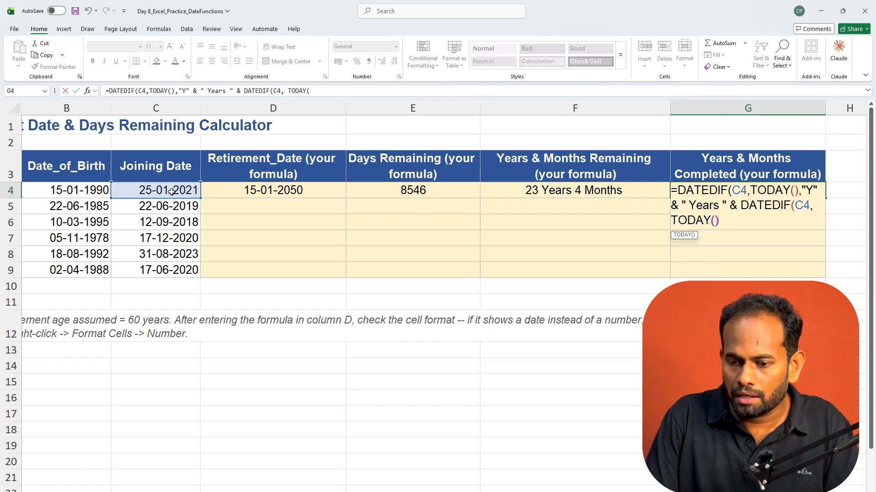
pyautogui.write(')')
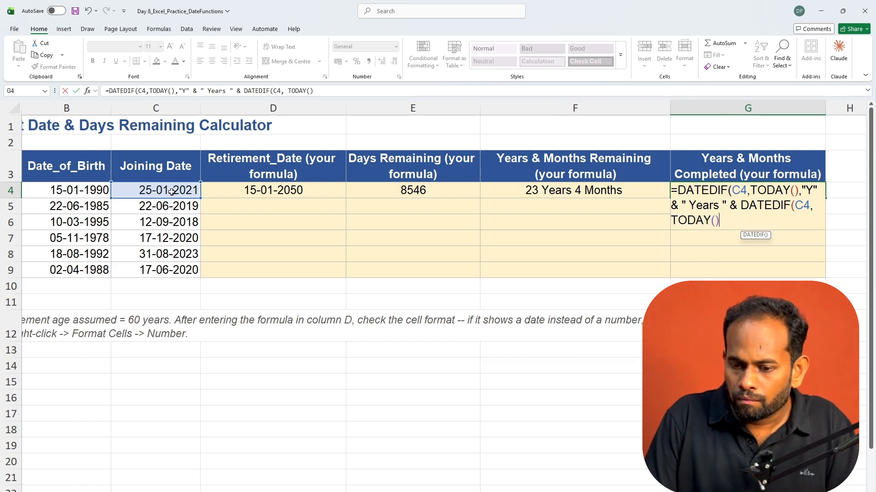
pyautogui.write(', "')
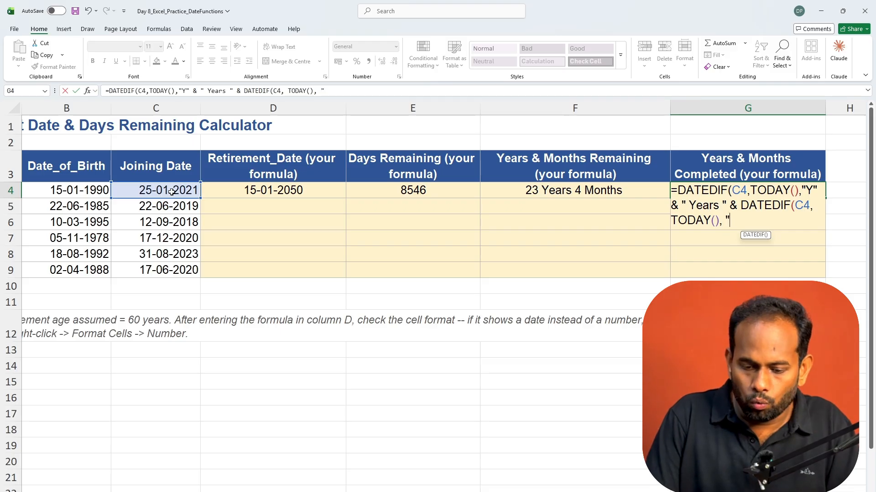
pyautogui.write('YM')
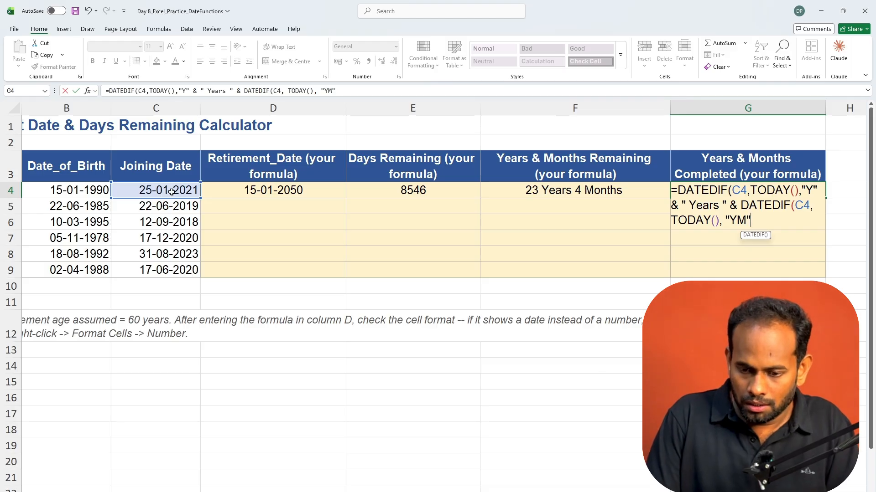
pyautogui.write('" &')
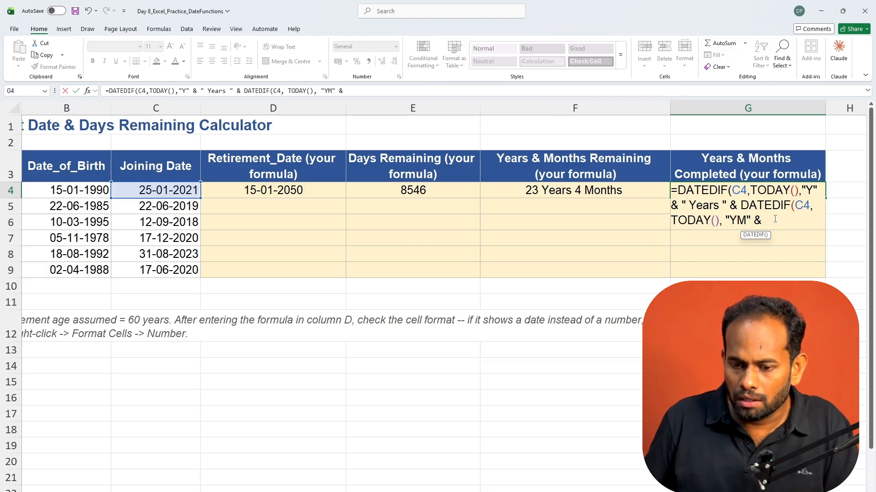
pyautogui.click(751, 222)
pyautogui.write(')')
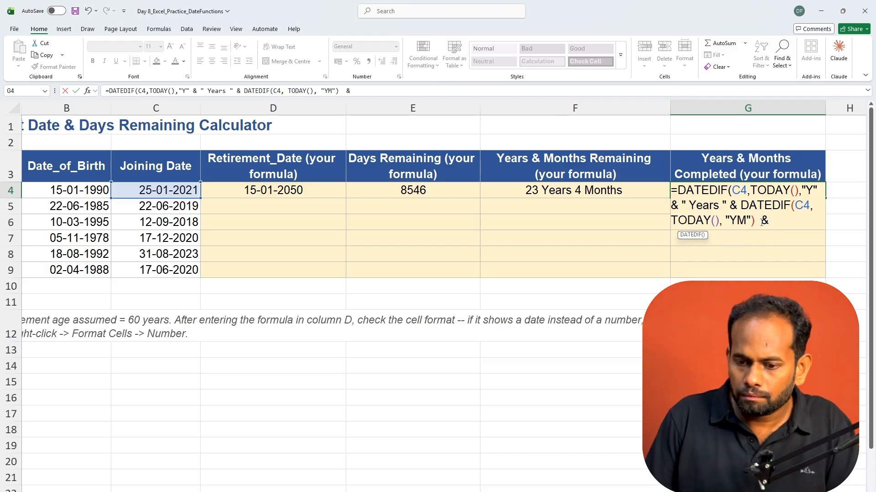
pyautogui.press('BackSpace')
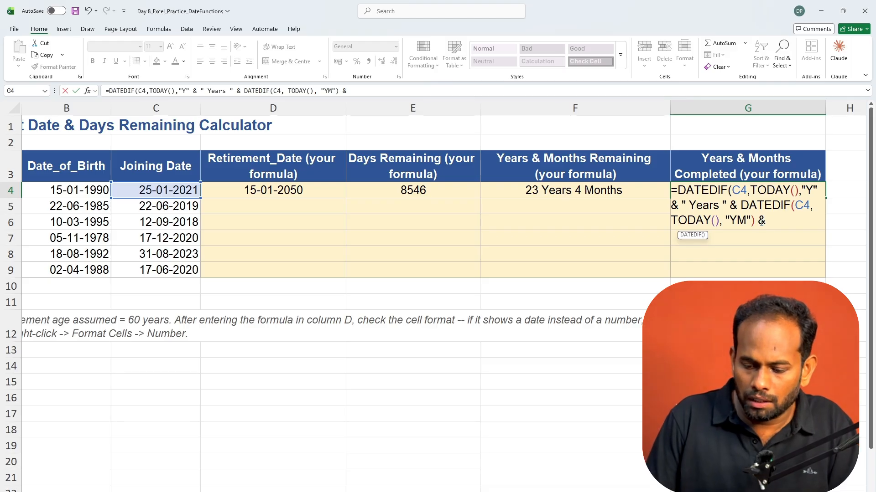
# Complete and enter the G4 formula as =DATEDIF(C4,TODAY(),"Y")&" Years "&DATEDIF(C4,TODAY(),"YM")&" Months".
pyautogui.write('" mo')
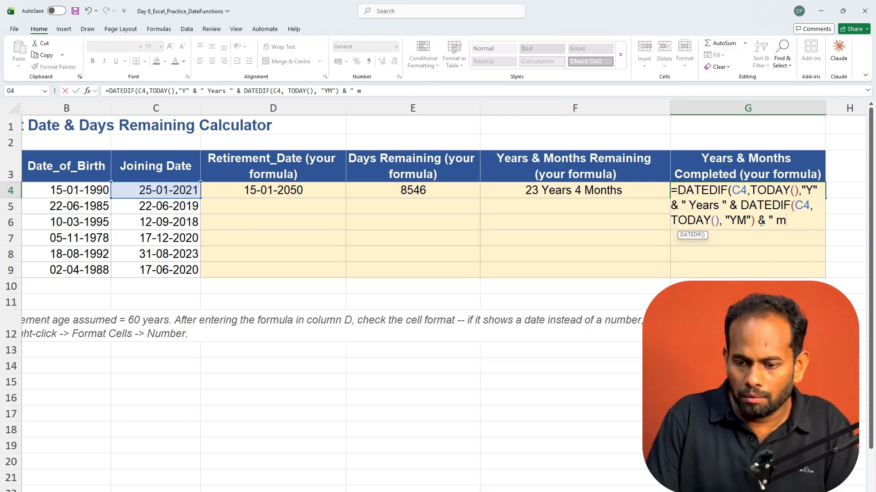
pyautogui.press('BackSpace')
pyautogui.press('BackSpace')
pyautogui.write('Months')
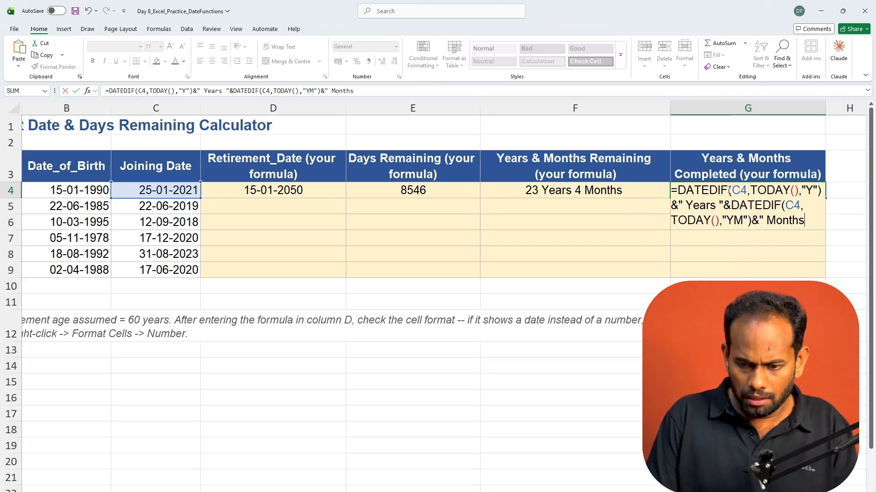
pyautogui.write('"')
pyautogui.press('Return')
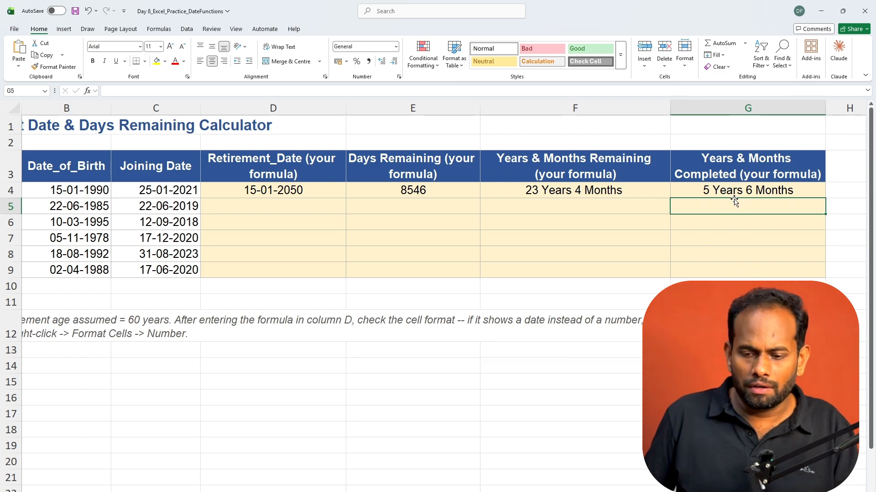
# Fill the four formulas in D4:G4 down through row 9 for the remaining employees.
pyautogui.moveTo(294, 195); pyautogui.dragTo(780, 193)
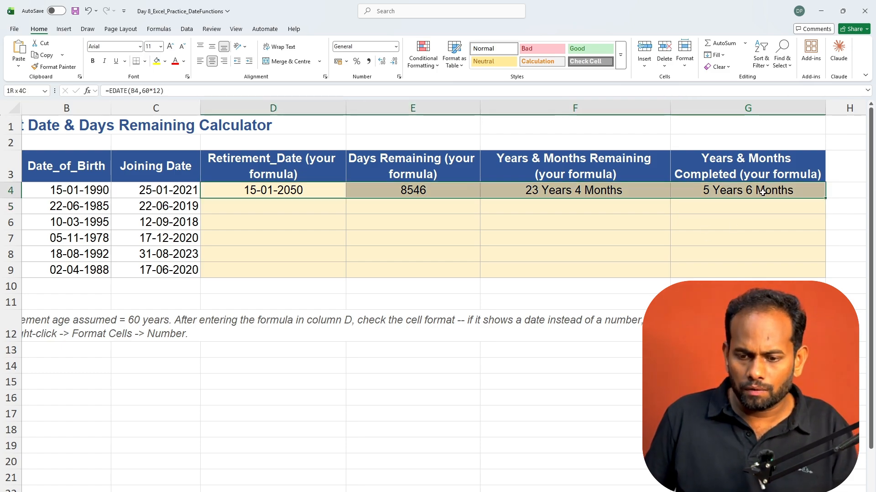
pyautogui.hotkey('shift', 'Down')
pyautogui.hotkey('shift', 'Down')
pyautogui.hotkey('shift', 'Down')
pyautogui.hotkey('shift', 'Down')
pyautogui.hotkey('shift', 'Down')
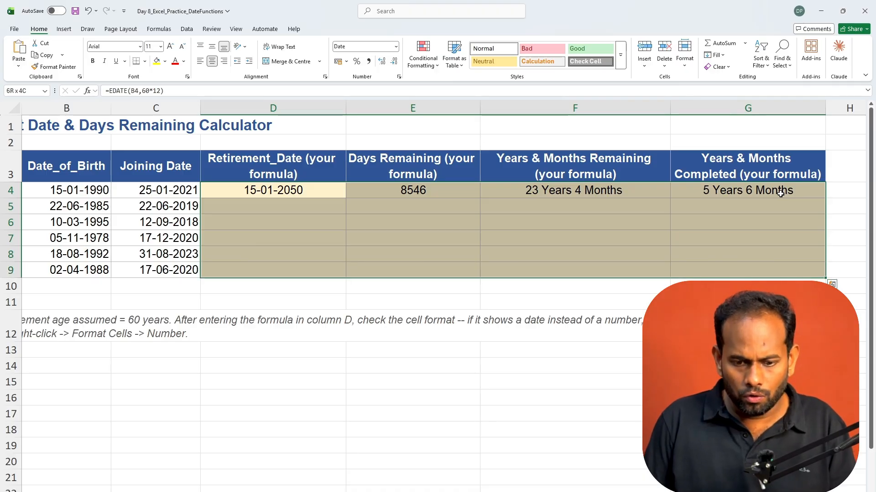
pyautogui.hotkey('ctrl', 'd')
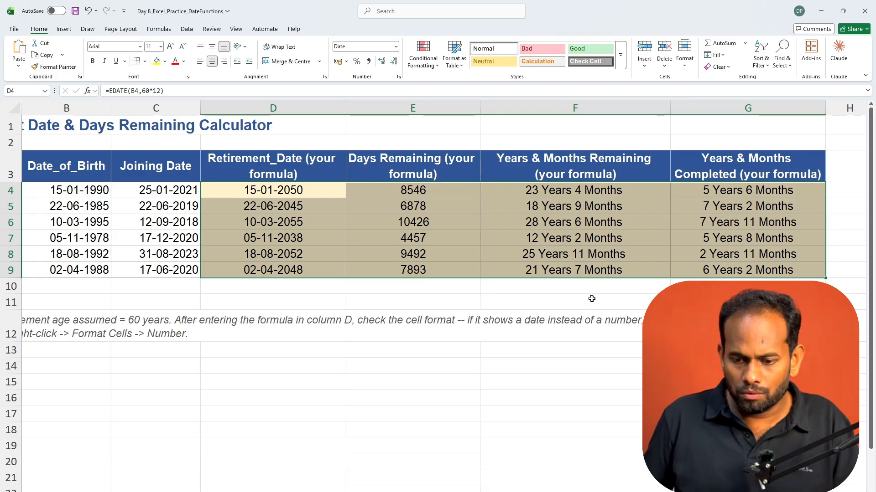
pyautogui.click(698, 321)
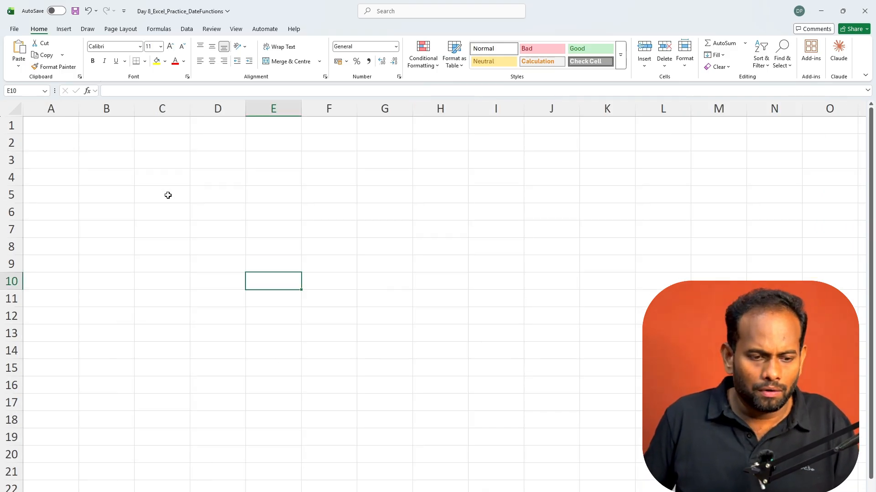
# Enter the formula =TODAY() in cell A1 of the blank sheet.
pyautogui.click(66, 128)
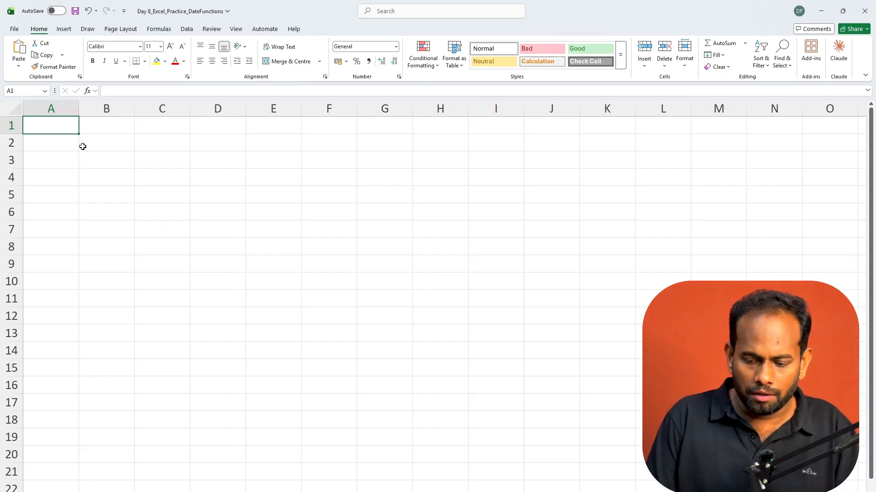
pyautogui.write('=to')
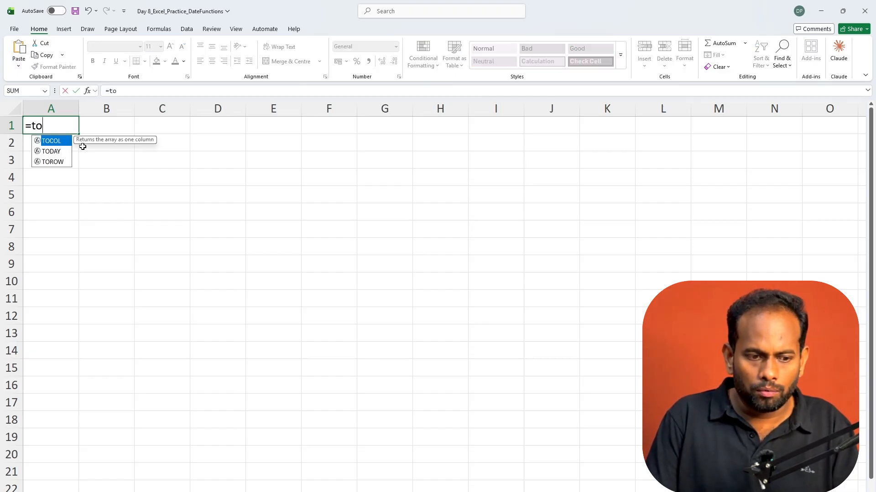
pyautogui.write('day()')
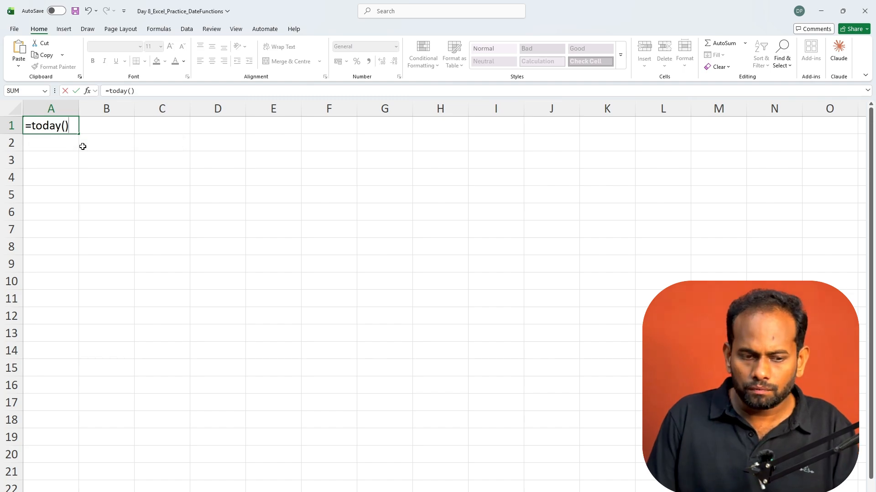
pyautogui.press('Return')
# Try filling the TODAY formula from A1 down through A5, and undo the fill.
pyautogui.click(76, 124)
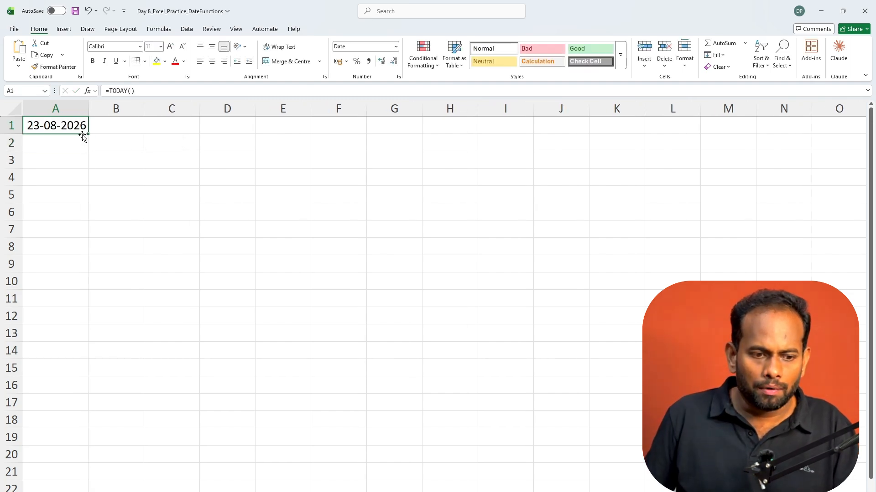
pyautogui.moveTo(90, 134); pyautogui.dragTo(85, 200)
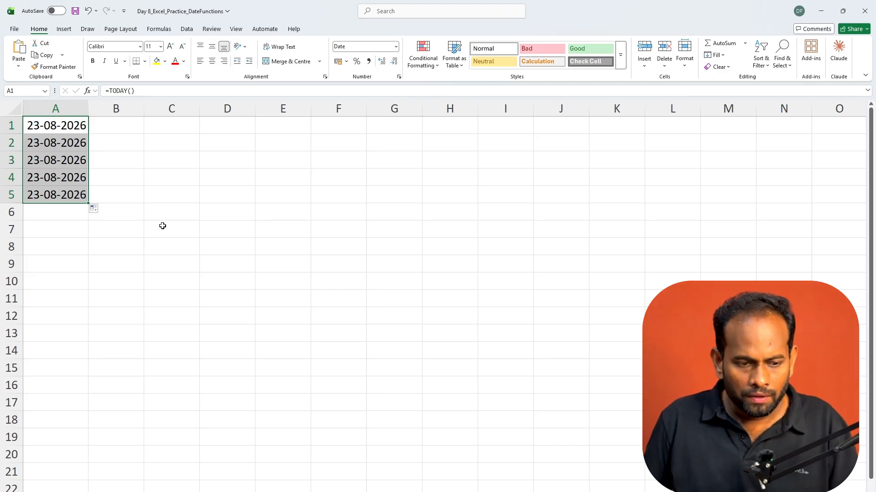
pyautogui.hotkey('ctrl', 'z')
# Enter =A1+1 in A2 and fill it down through A11 to list consecutive dates.
pyautogui.click(74, 146)
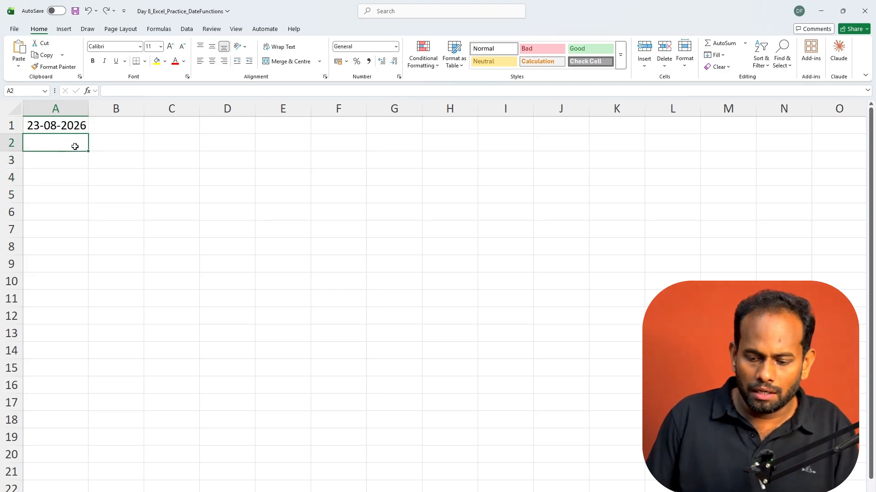
pyautogui.write('=')
pyautogui.press('Up')
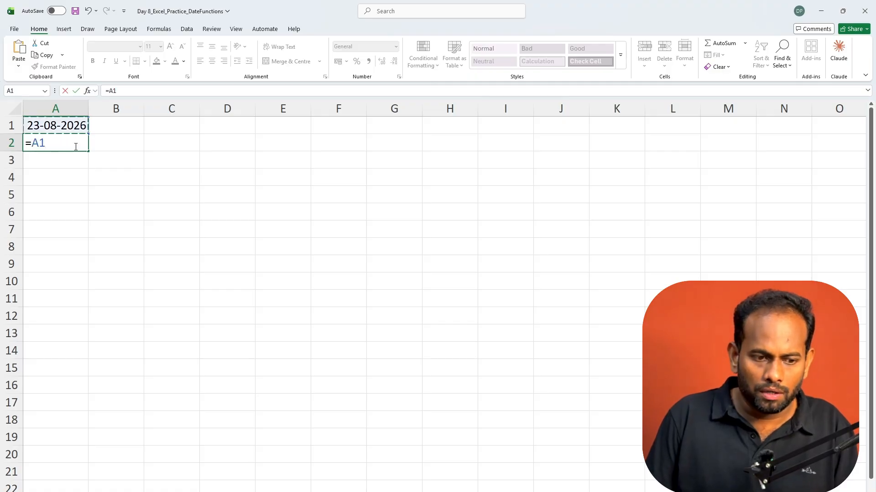
pyautogui.write('+1')
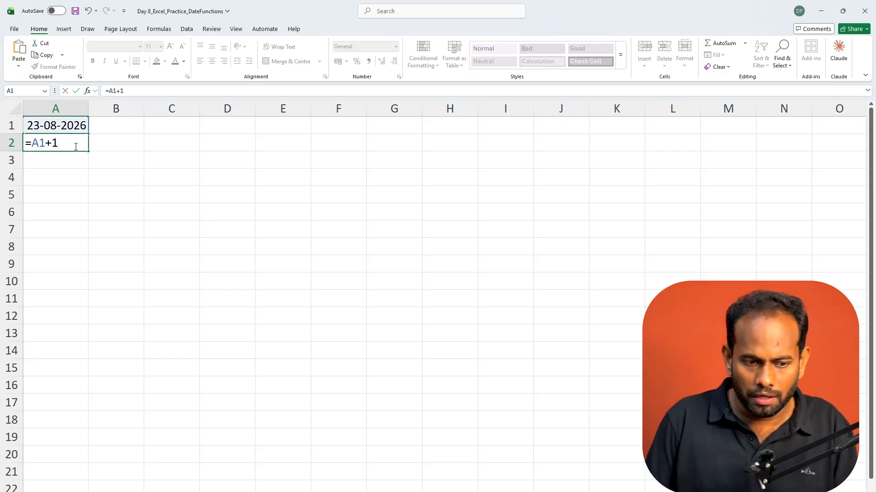
pyautogui.press('Return')
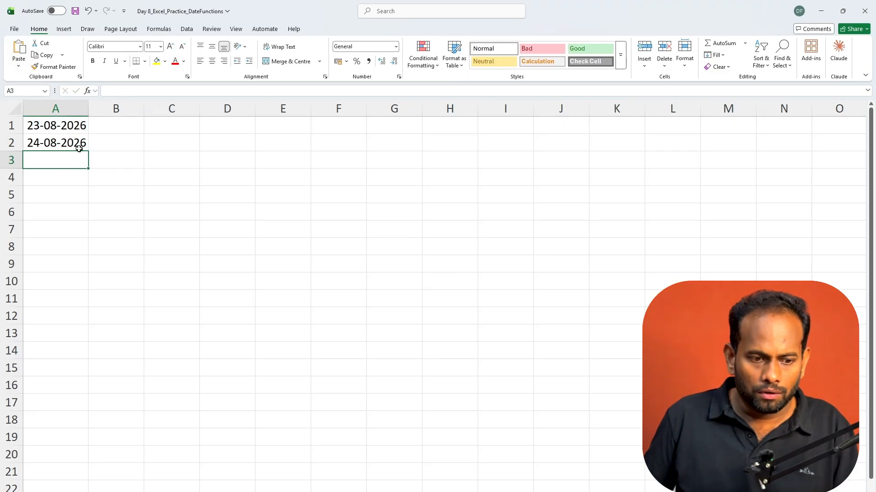
pyautogui.click(79, 149)
pyautogui.moveTo(88, 151); pyautogui.dragTo(92, 308)
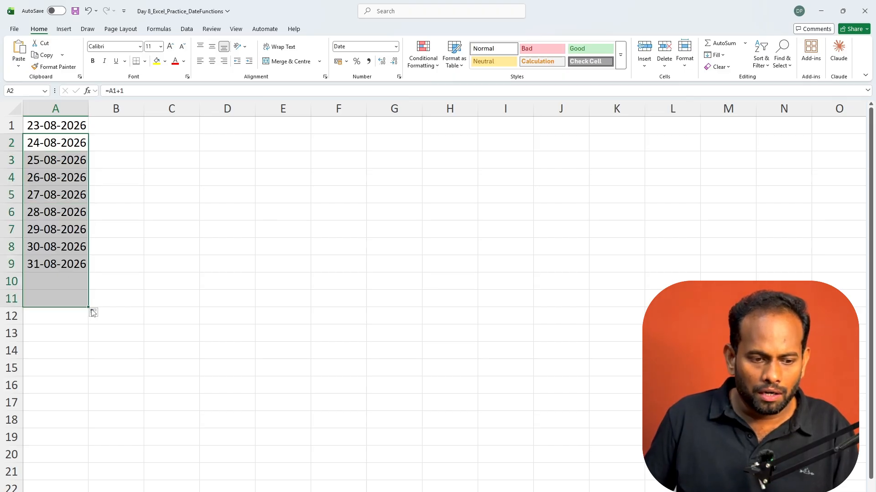
pyautogui.click(172, 350)
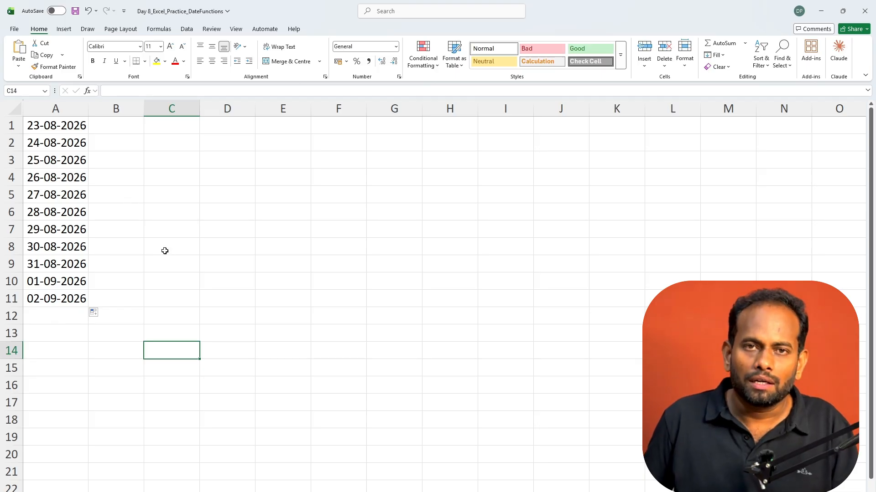
pyautogui.click(129, 127)
pyautogui.click(221, 129)
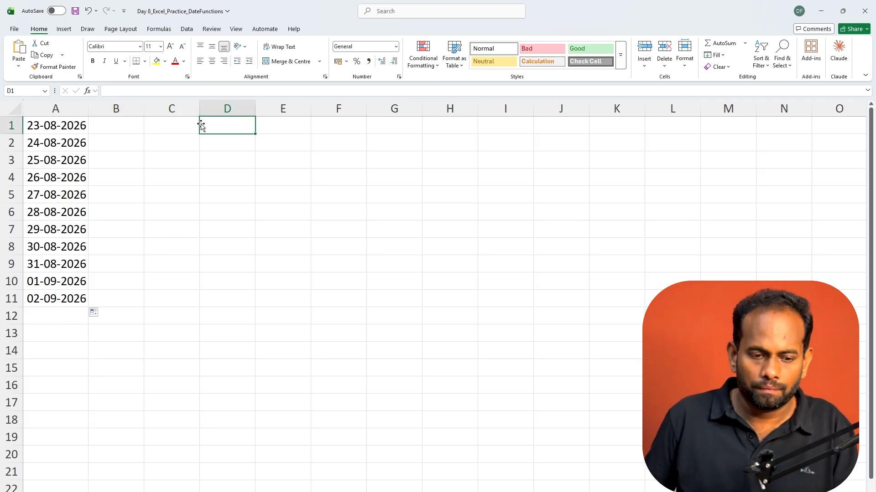
pyautogui.press('Right')
pyautogui.press('Down')
pyautogui.press('Down')
pyautogui.press('Down')
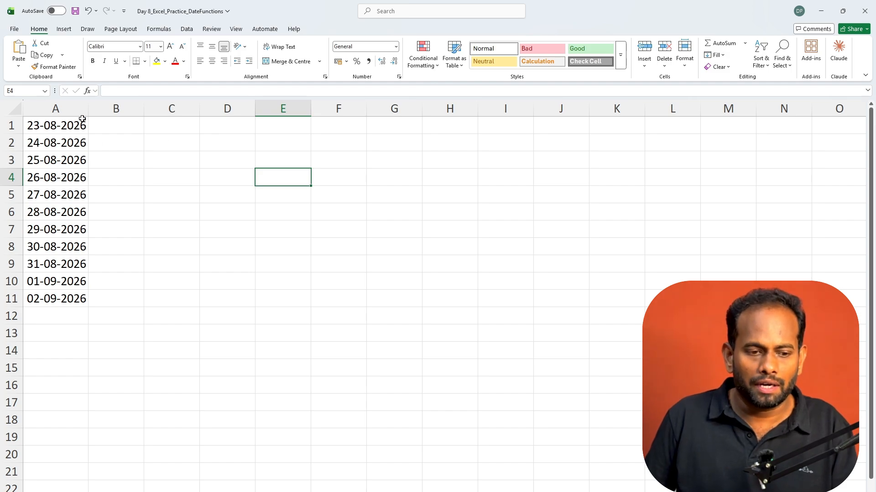
# Enter the formula =DATE(2026,08,01) in cell C1.
pyautogui.click(180, 120)
pyautogui.write('=d')
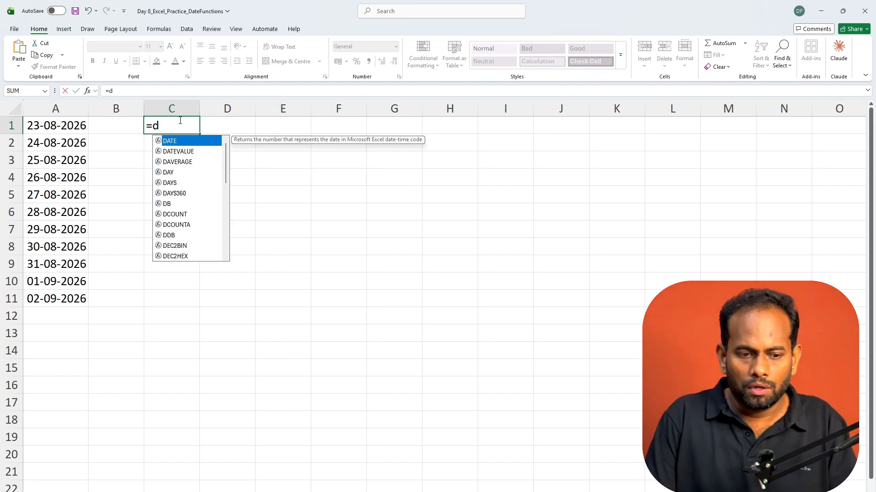
pyautogui.press('BackSpace')
pyautogui.write('DATE(')
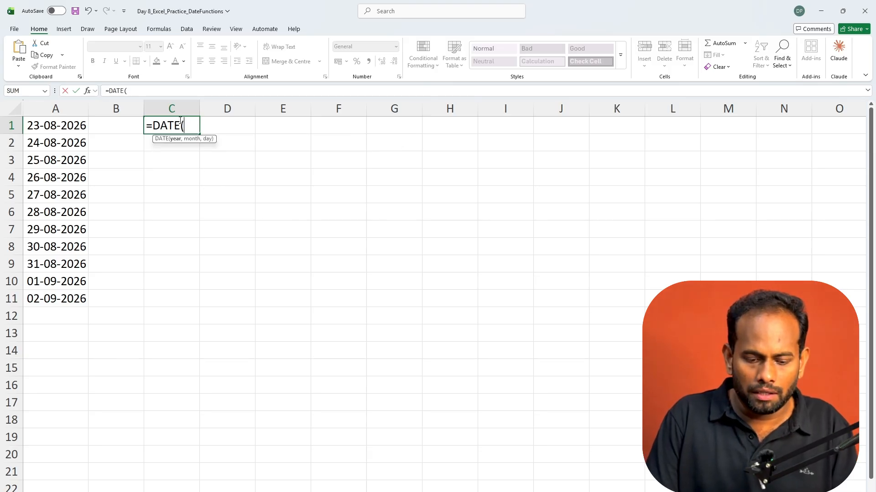
pyautogui.write('2026')
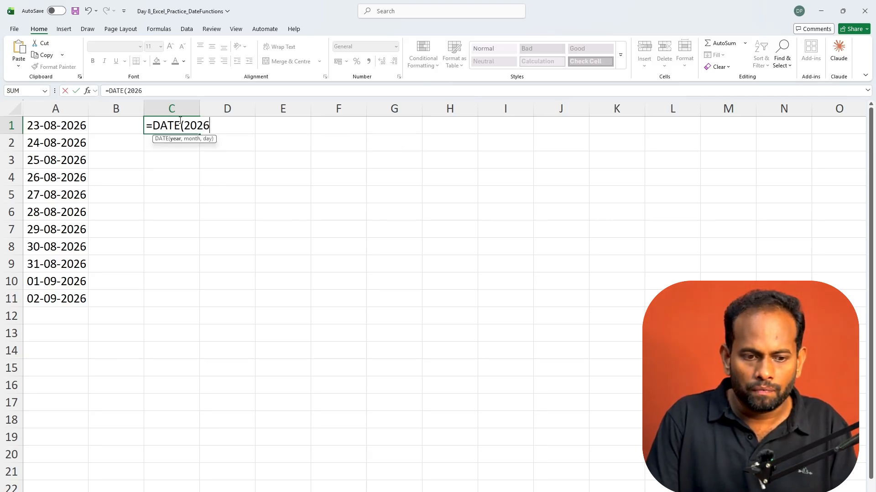
pyautogui.write(',08')
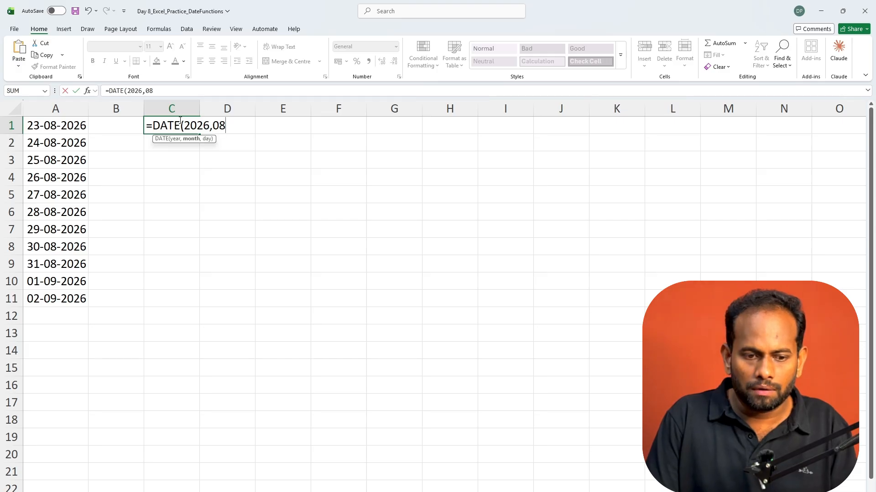
pyautogui.write(',0')
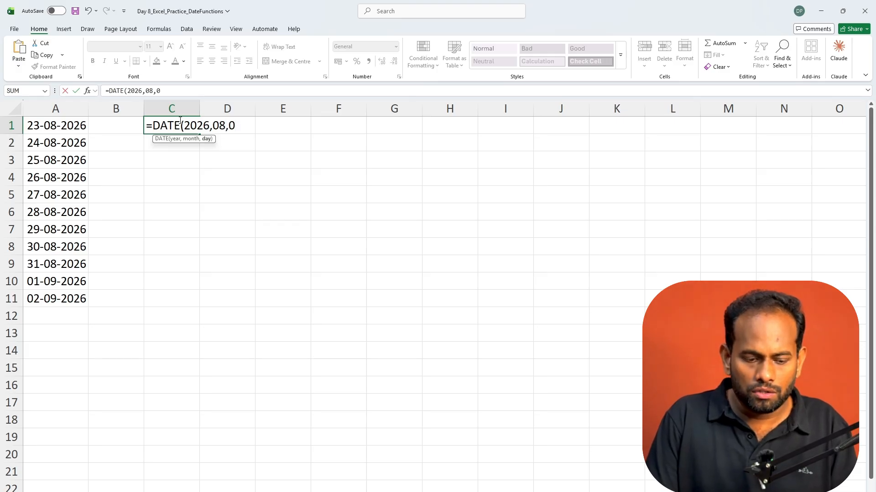
pyautogui.write('1)')
pyautogui.press('Return')
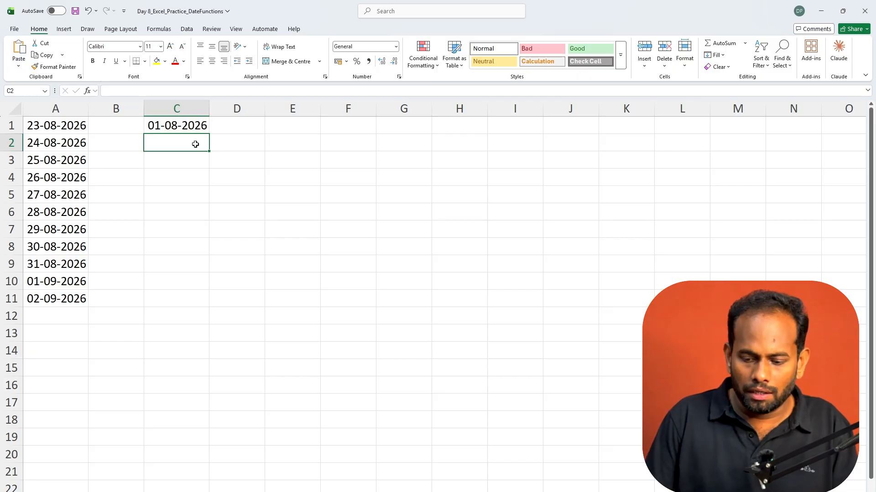
# Enter =C1+1 in C2 and fill it down through C19 to continue the dates day by day.
pyautogui.write('=')
pyautogui.press('Up')
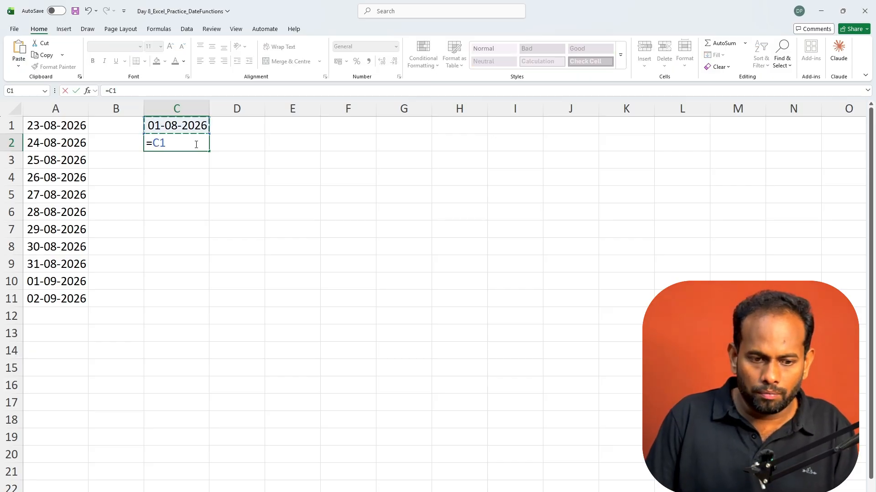
pyautogui.write('+1')
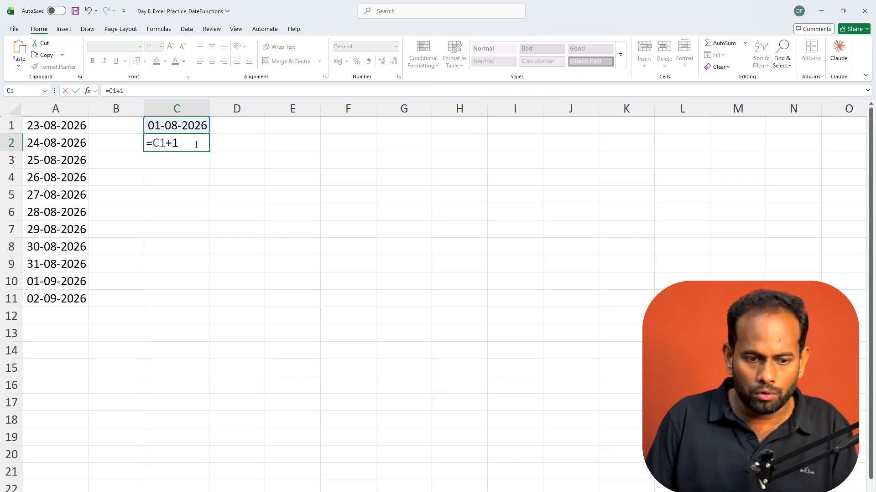
pyautogui.hotkey('ctrl', 'Return')
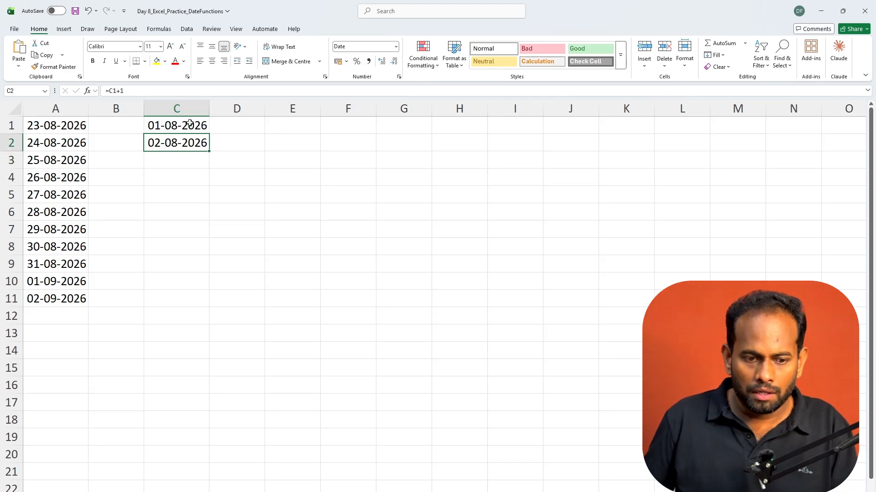
pyautogui.moveTo(209, 151); pyautogui.dragTo(208, 440)
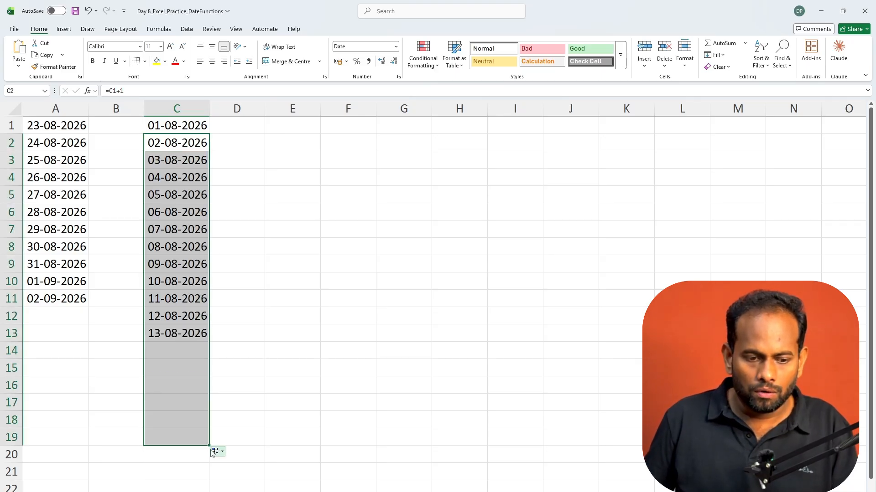